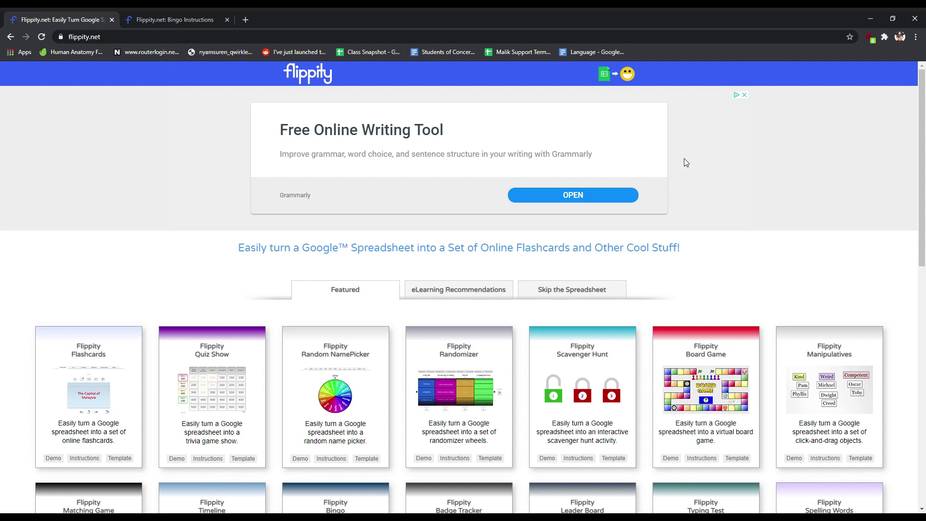
scroll(314, 290, down, 3)
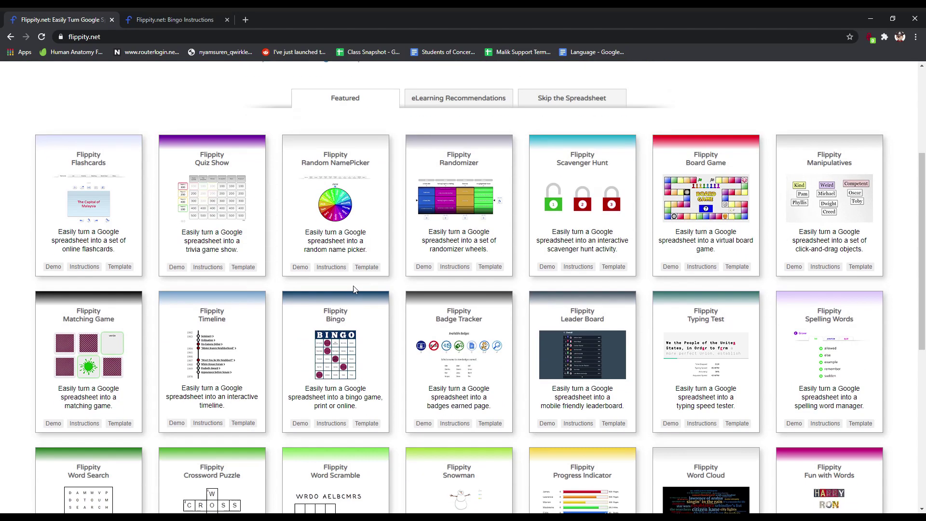
scroll(586, 383, down, 5)
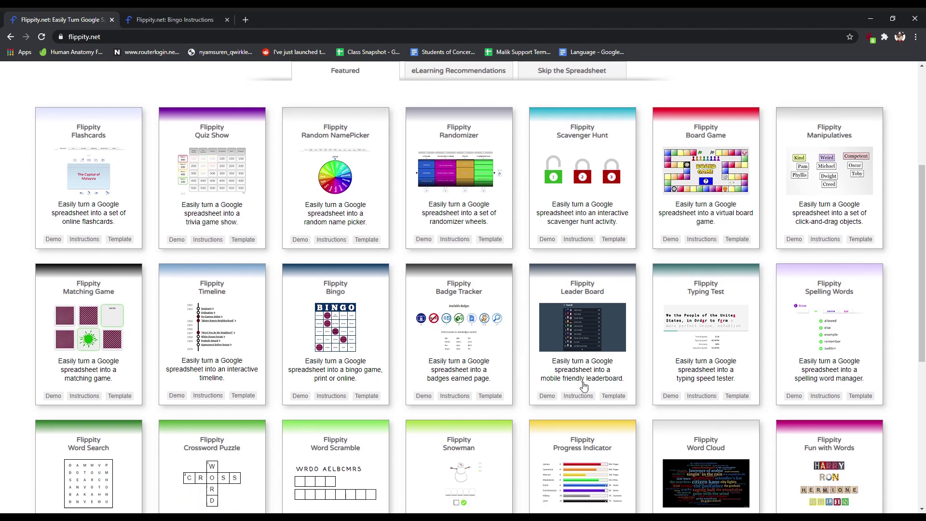
scroll(583, 392, up, 3)
scroll(583, 391, up, 2)
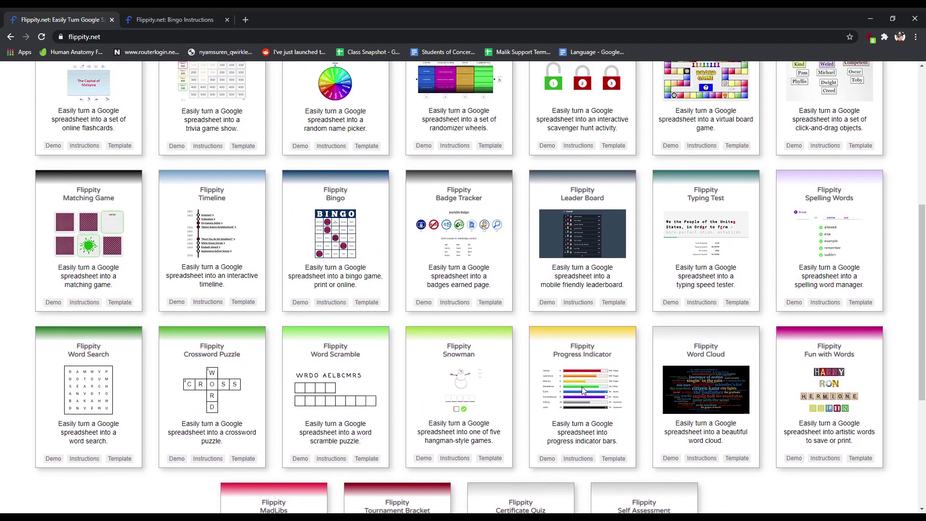
scroll(548, 366, up, 1)
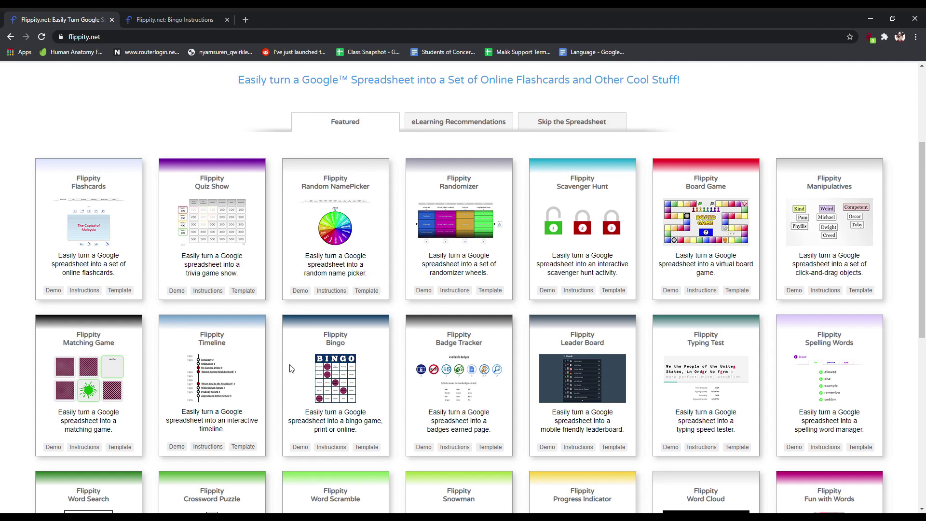
scroll(152, 339, down, 3)
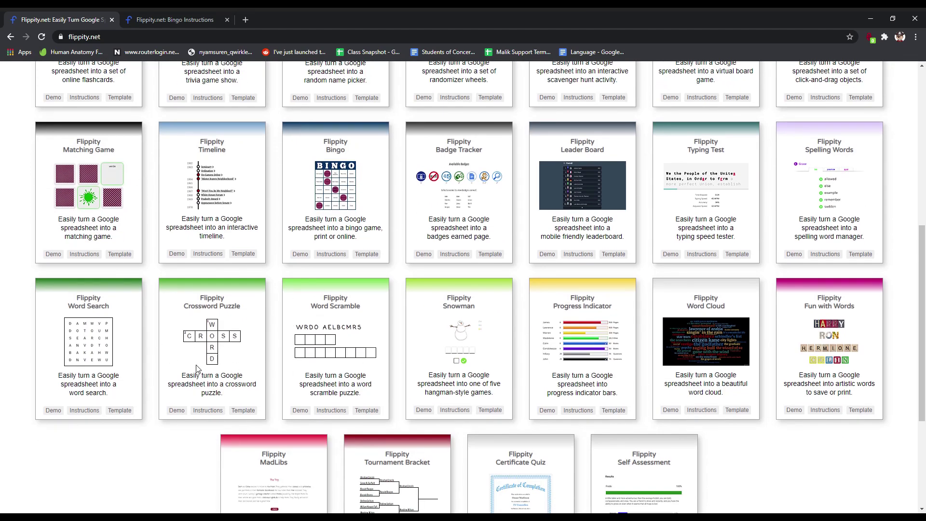
scroll(466, 367, up, 2)
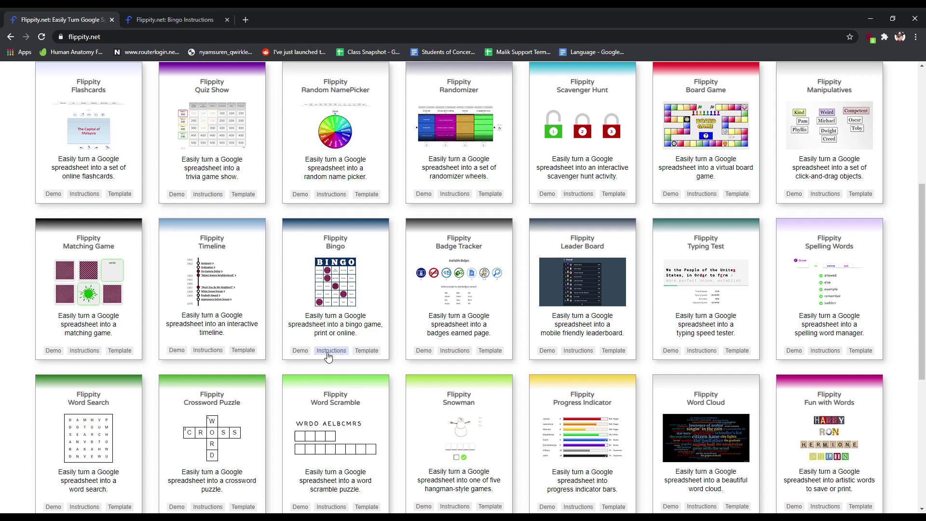
Bring up the Flippity.net Bingo Instructions page from the already-open tab
click(172, 14)
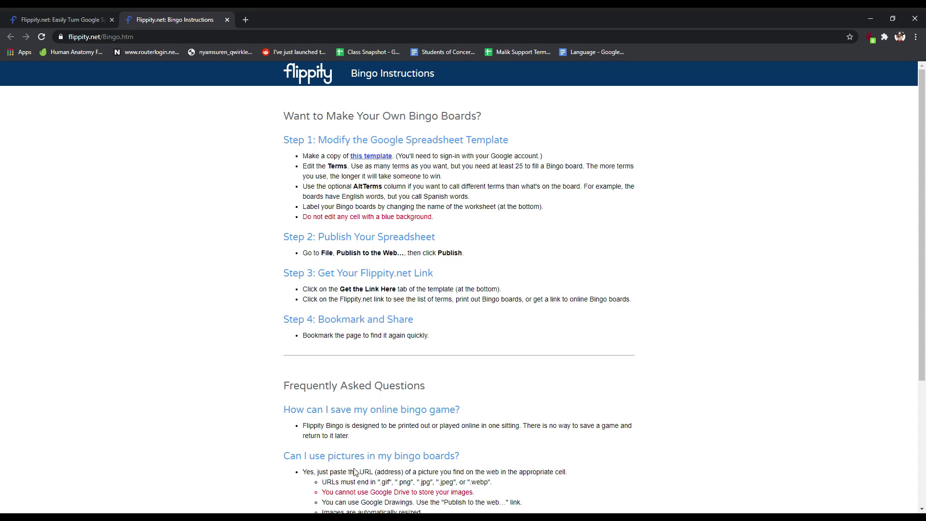
Follow Step 1's 'this template' link to get the Flippity.net Bingo Template copy prompt
click(371, 156)
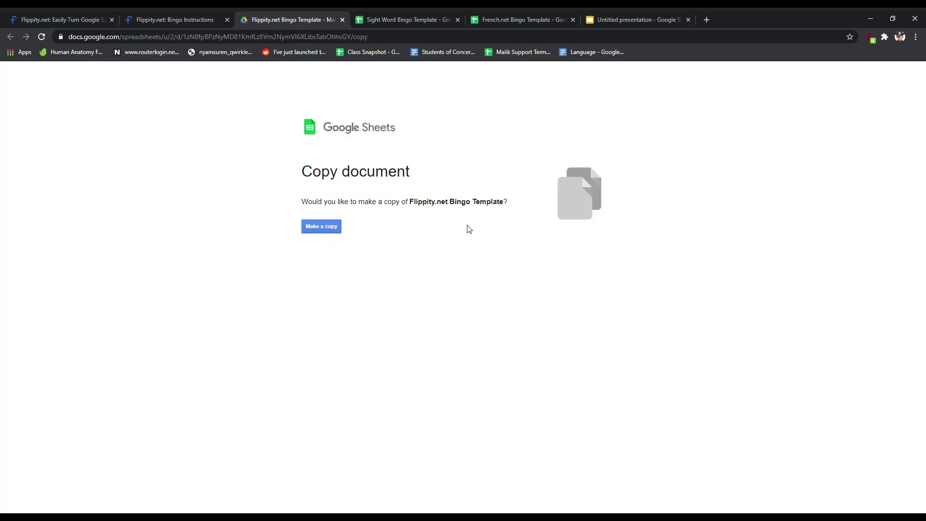
Copy the Bingo template and delete the sample states and capitals in A2:B51
click(325, 233)
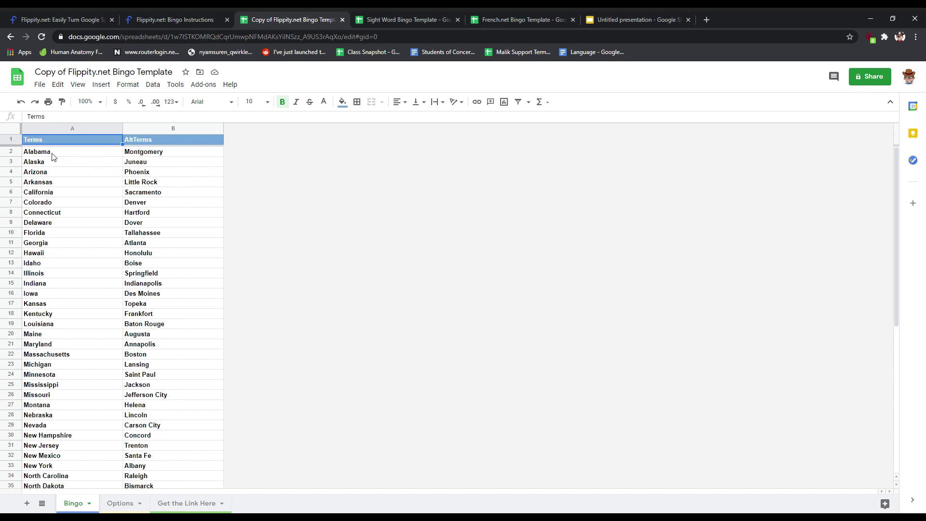
drag(56, 155, 162, 484)
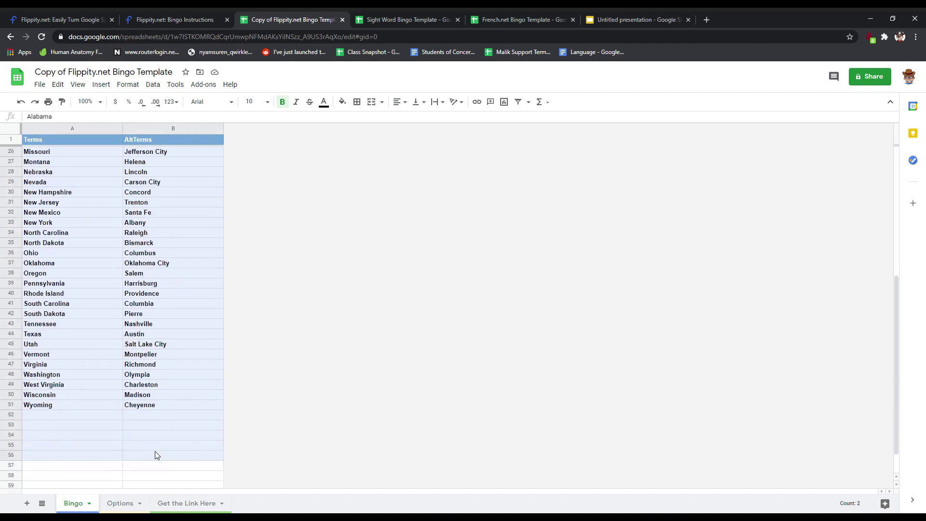
drag(162, 485, 153, 410)
key(Delete)
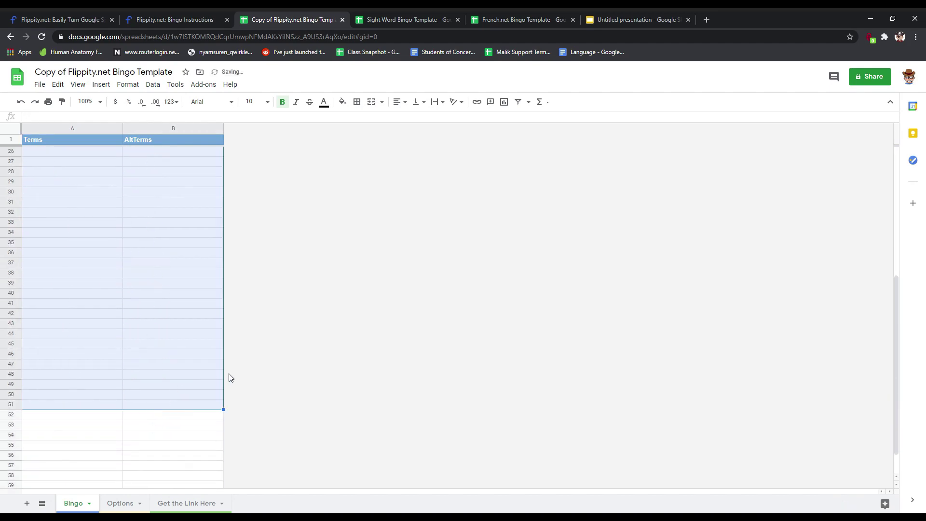
scroll(225, 375, up, 5)
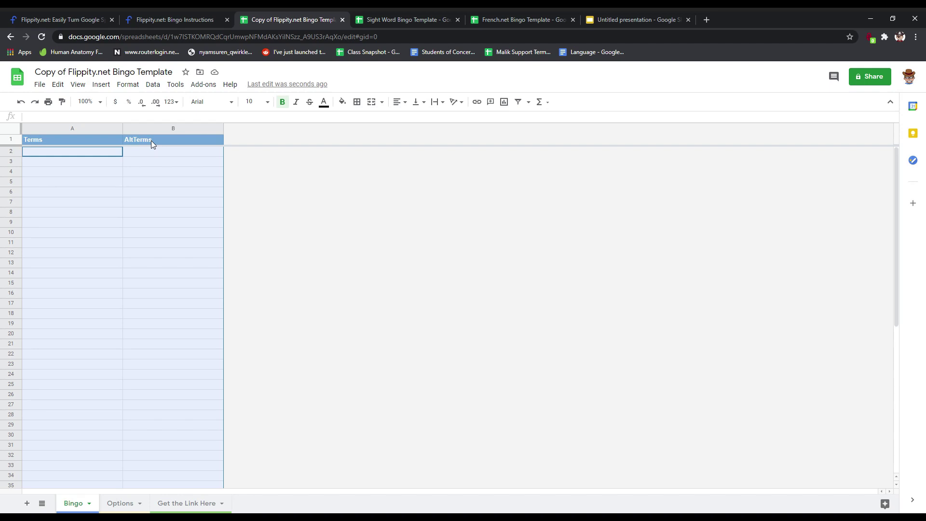
Review the emptied columns, then bring up the Sight Word Bingo Template spreadsheet
click(297, 213)
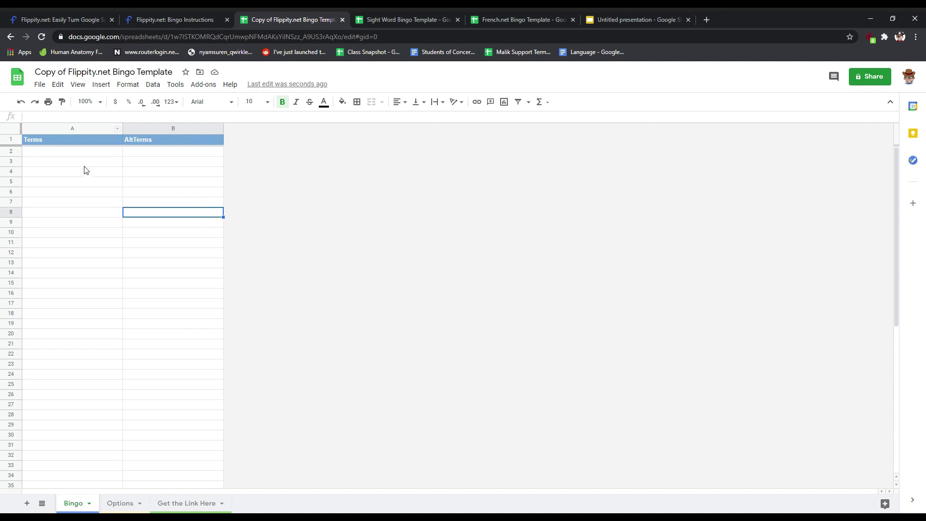
drag(42, 152, 33, 370)
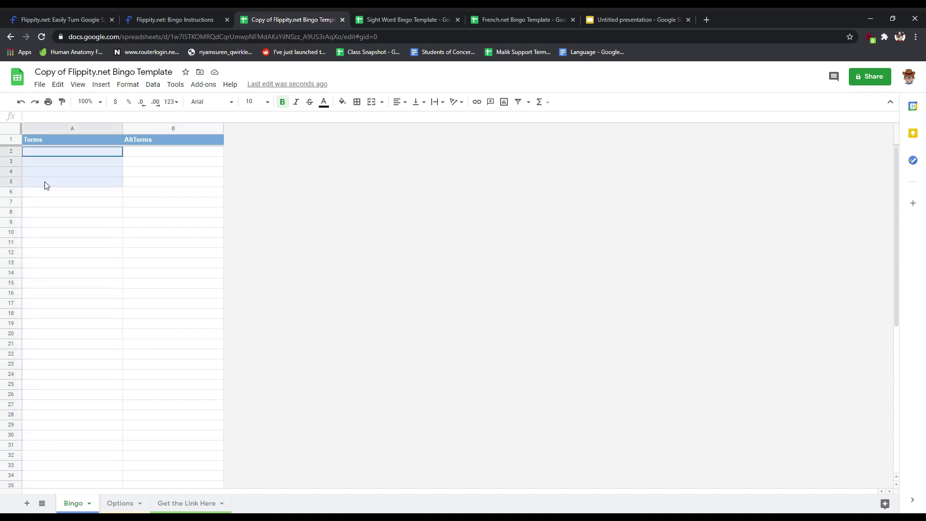
drag(32, 369, 46, 160)
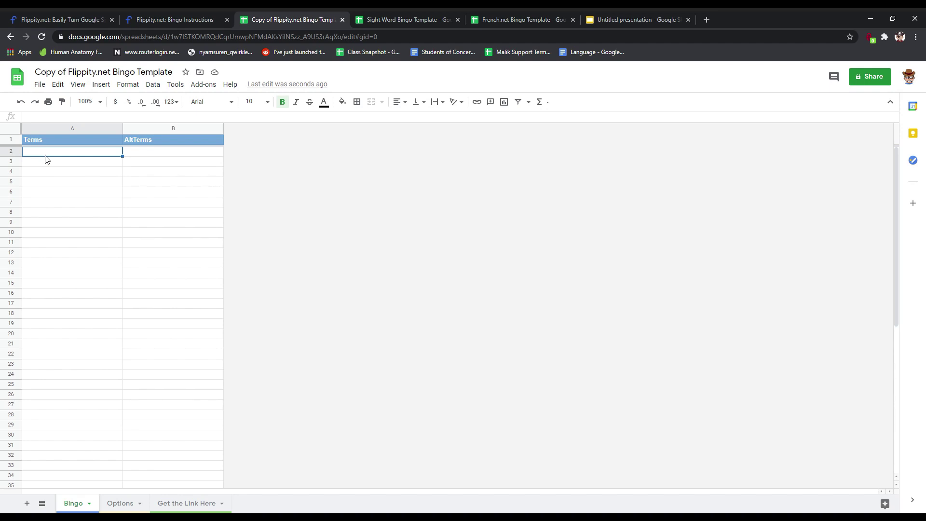
click(385, 25)
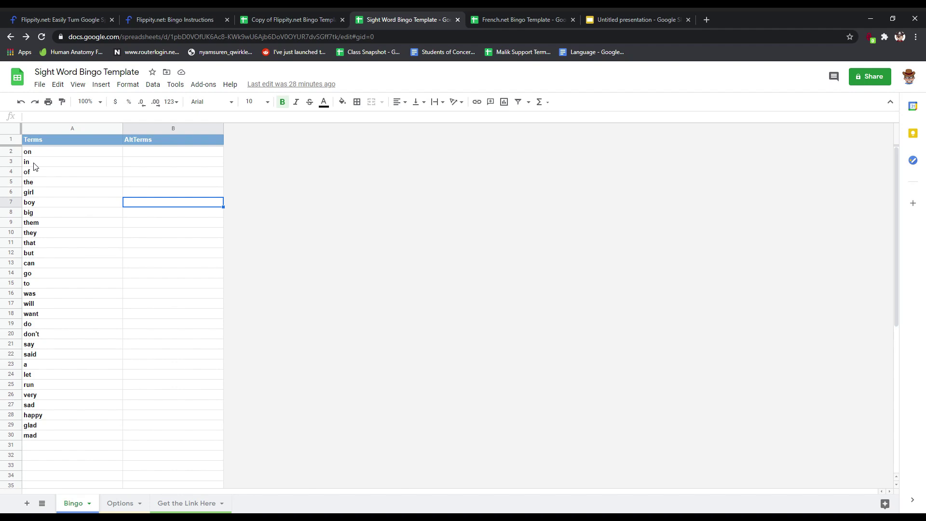
Return to the copied Bingo Template spreadsheet and bring up its File options
click(486, 21)
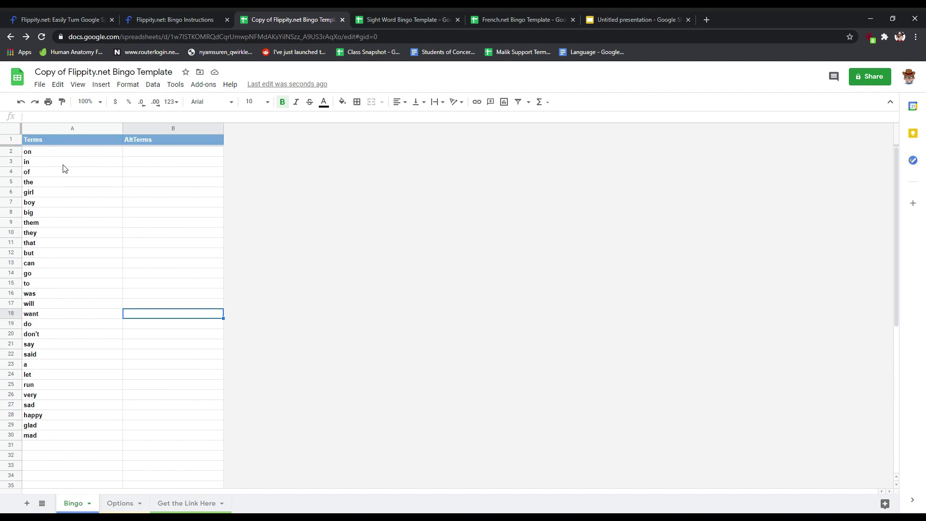
click(40, 84)
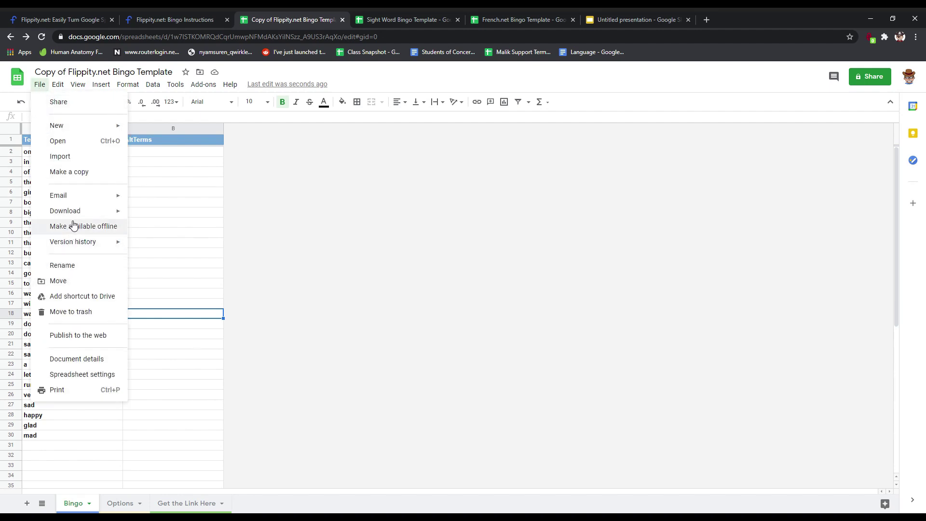
Publish the entire copied Bingo spreadsheet to the web and confirm
click(75, 336)
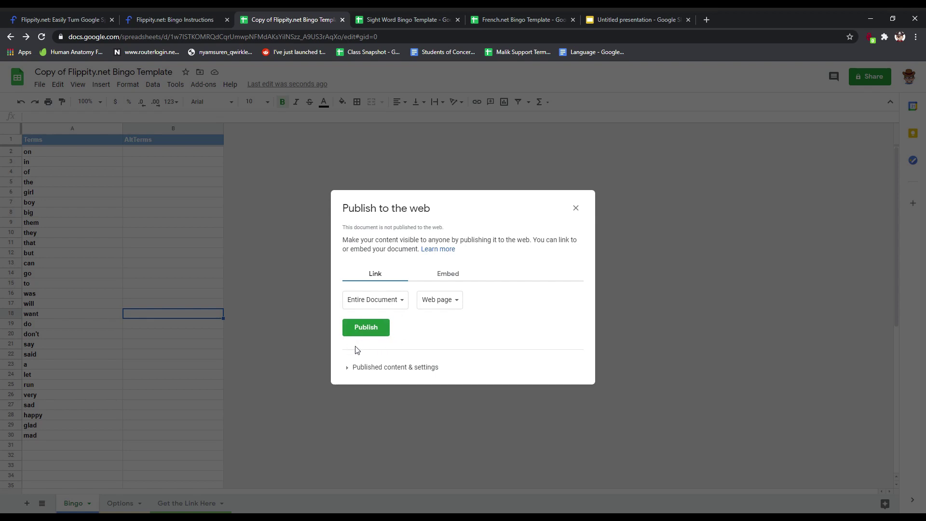
click(369, 332)
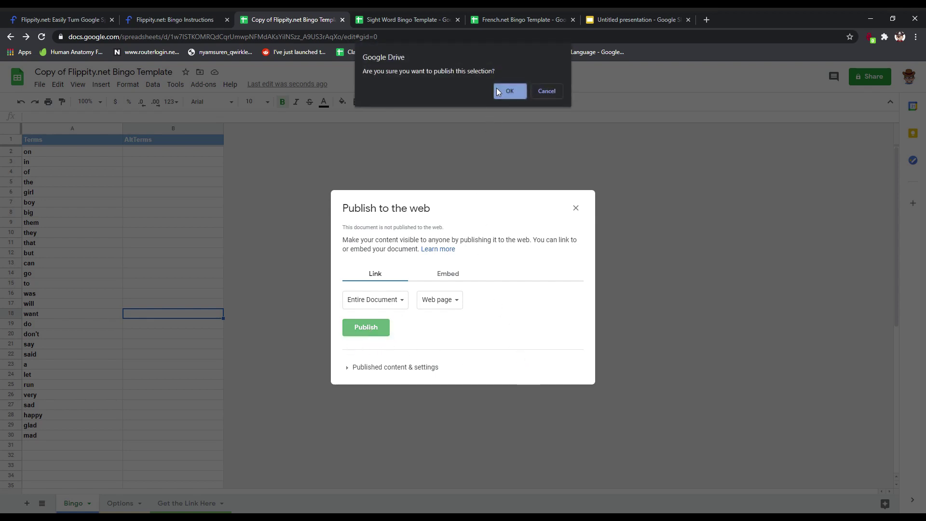
click(509, 92)
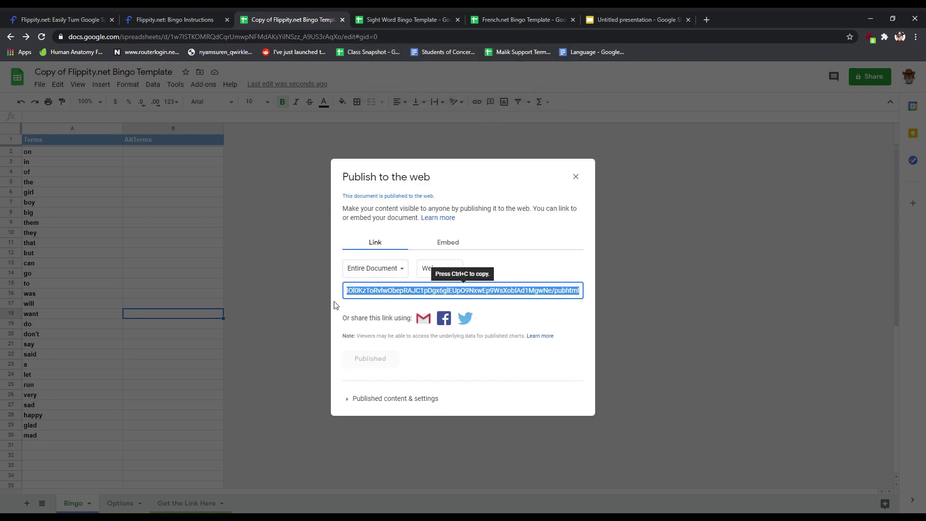
click(577, 179)
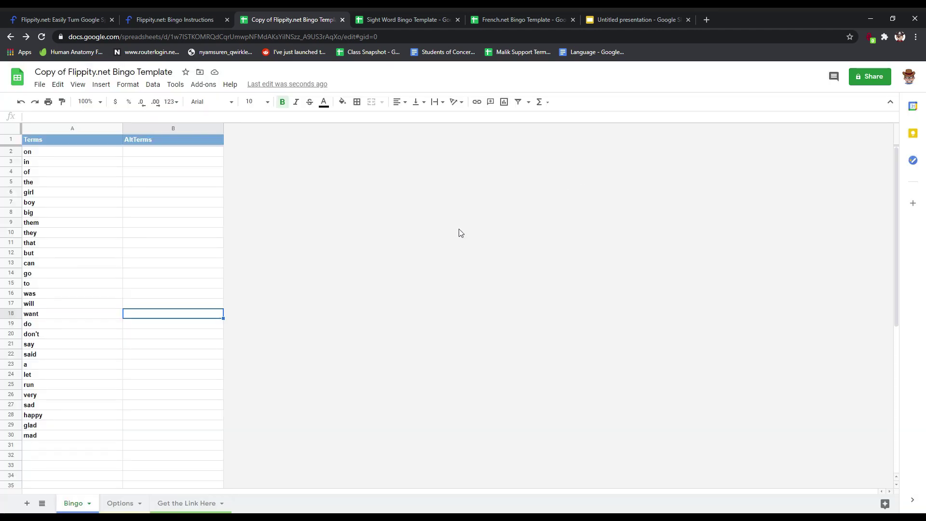
click(202, 506)
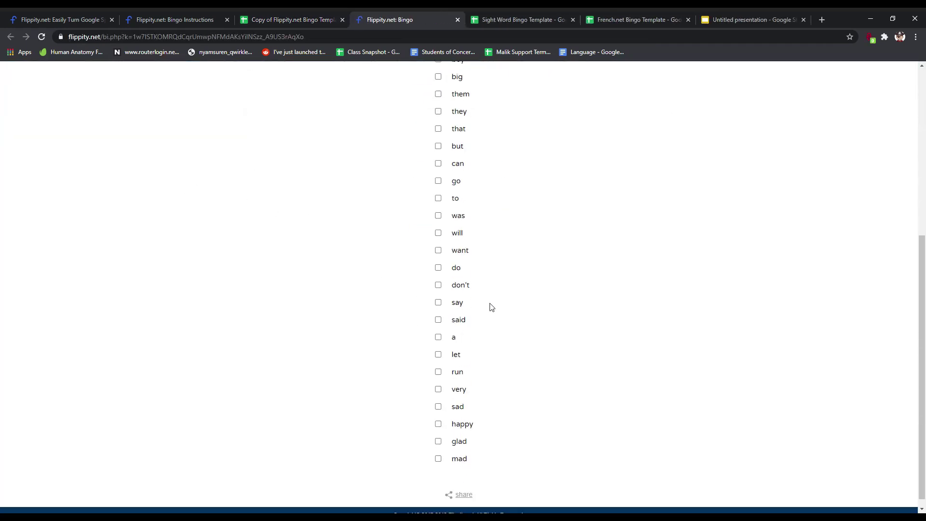
scroll(489, 311, up, 2)
scroll(490, 311, up, 2)
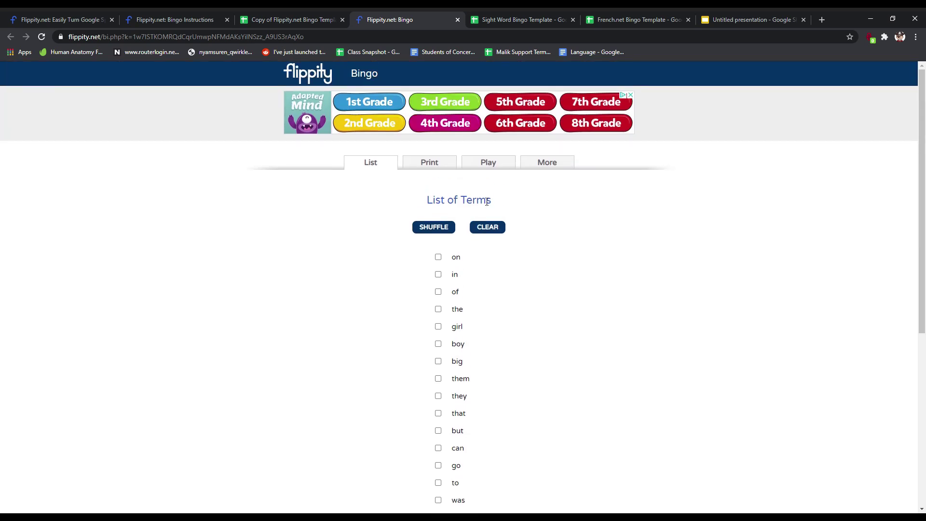
Show the sight-word game's Play link and QR code, select the player link, open a new tab
click(486, 164)
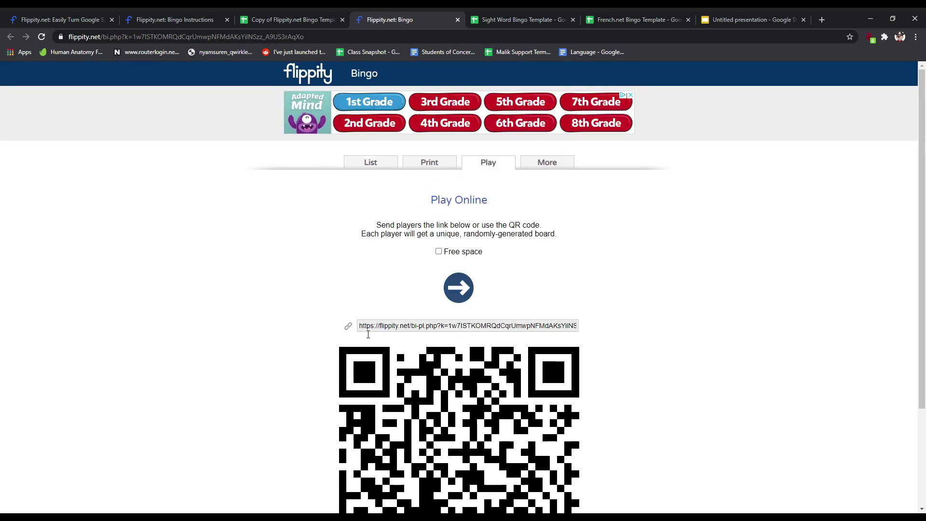
scroll(391, 338, down, 1)
scroll(395, 337, down, 1)
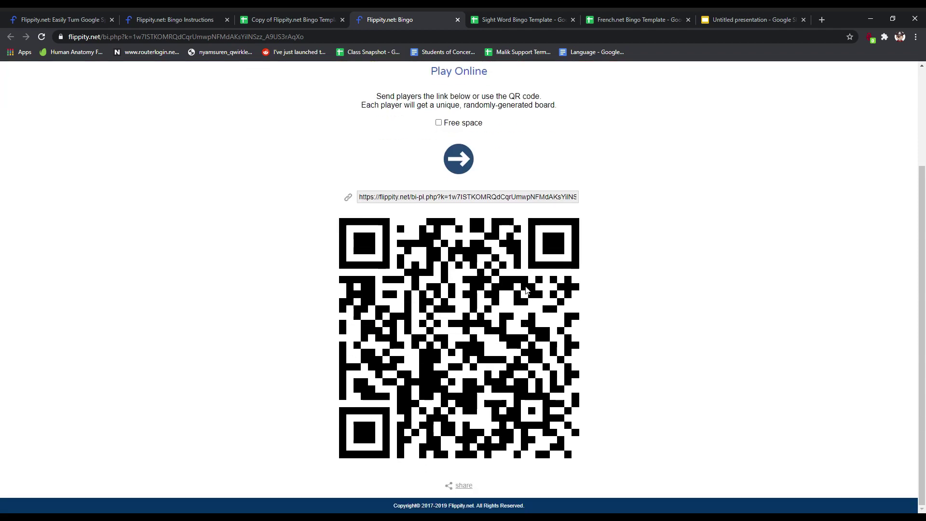
scroll(478, 275, up, 1)
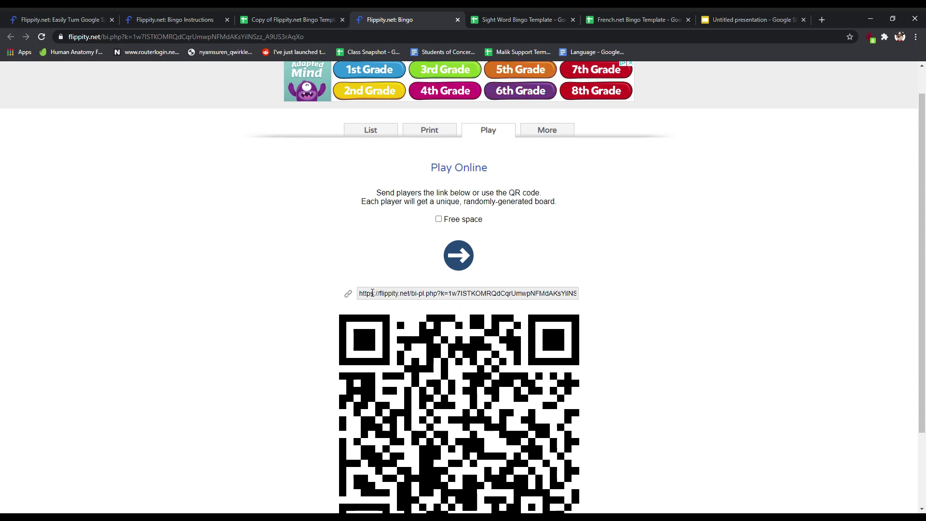
drag(366, 296, 608, 301)
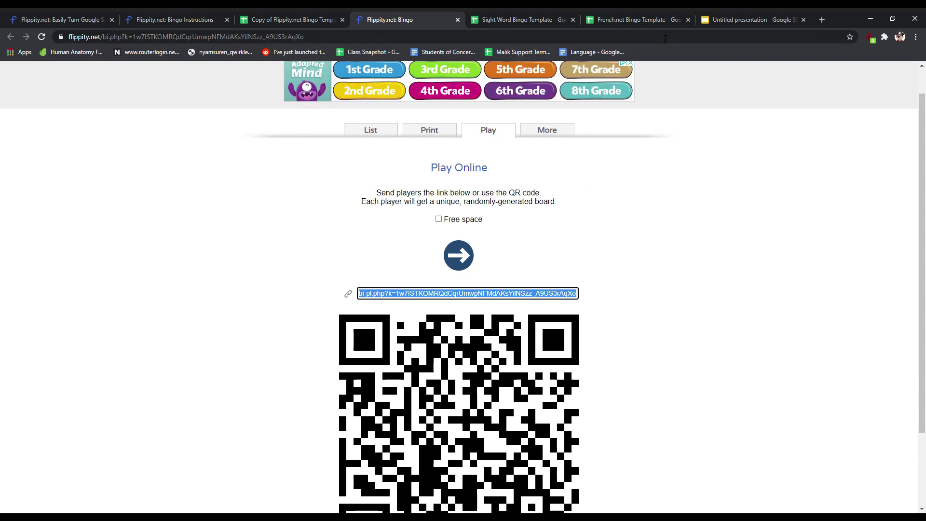
click(716, 36)
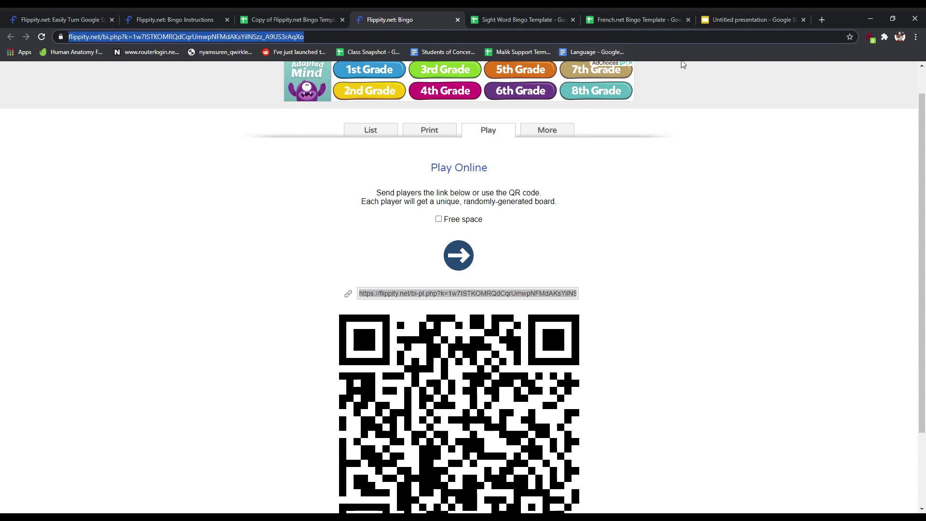
click(821, 20)
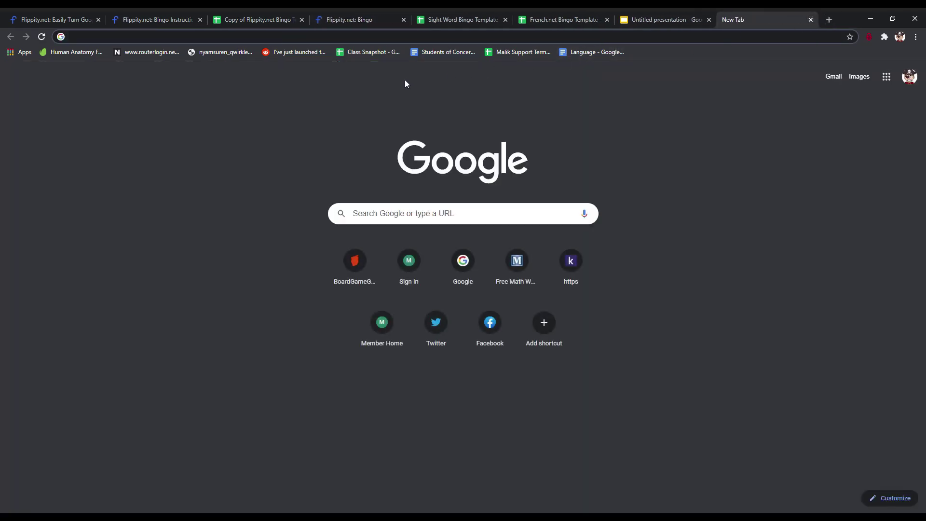
Load the pasted player board, mark girl, to, let and that, then clear and reshuffle
key(ctrl+v)
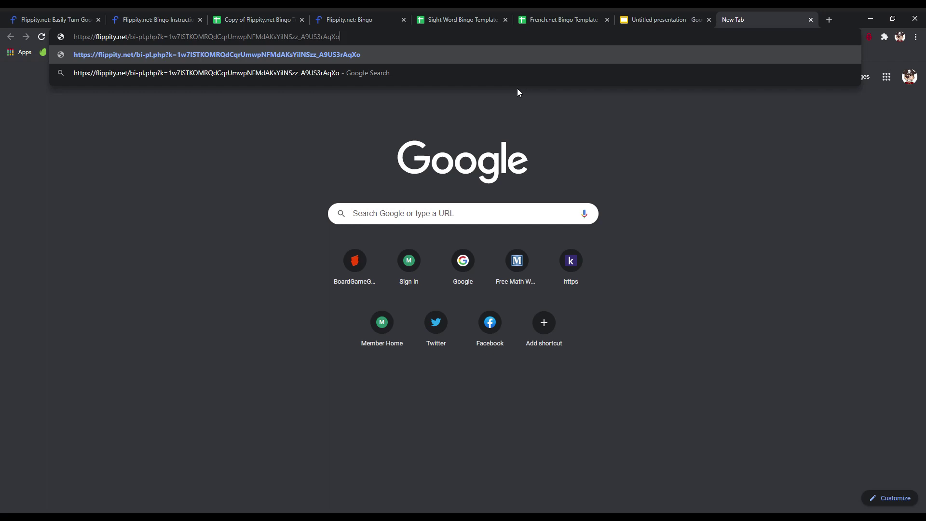
key(Return)
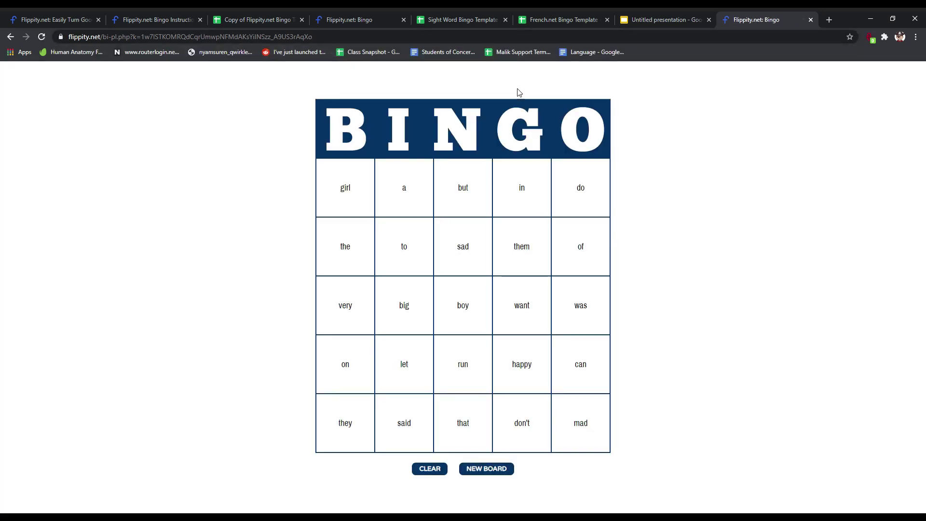
click(356, 198)
click(404, 255)
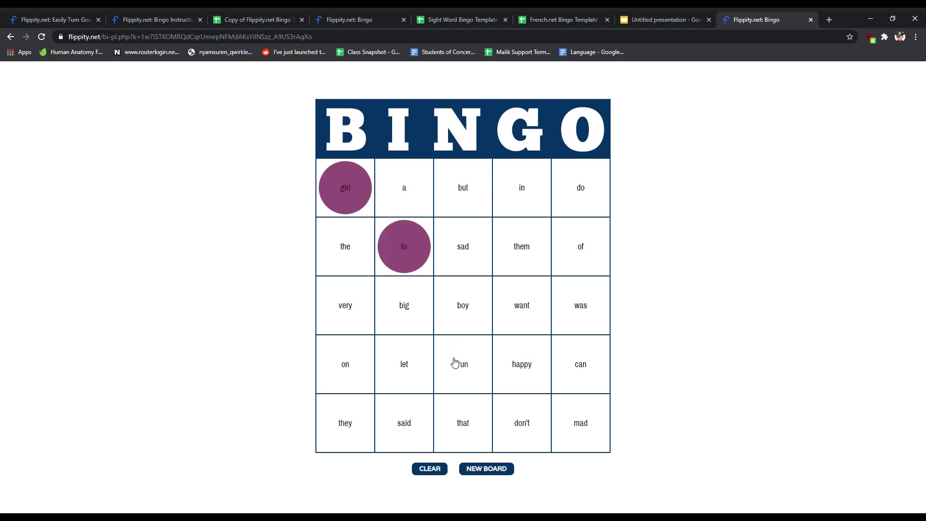
click(428, 382)
click(469, 423)
click(433, 470)
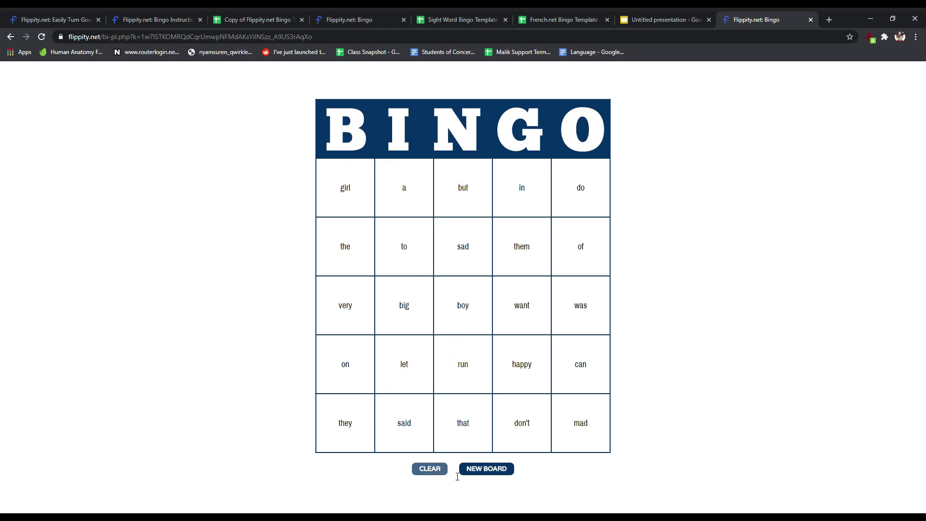
click(492, 470)
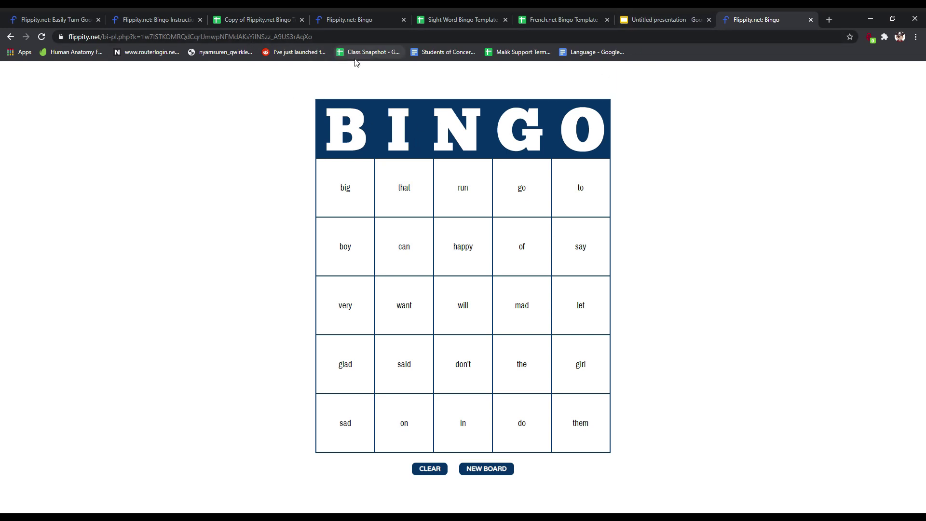
Insert a brown cartoon dog picture from a 'cartoon dog' web image search
click(648, 20)
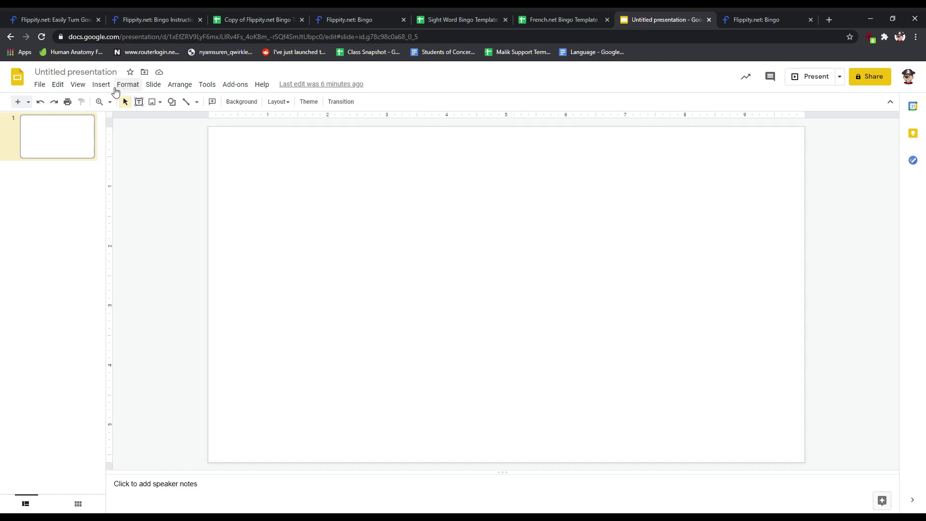
click(102, 85)
mouse_move(117, 101)
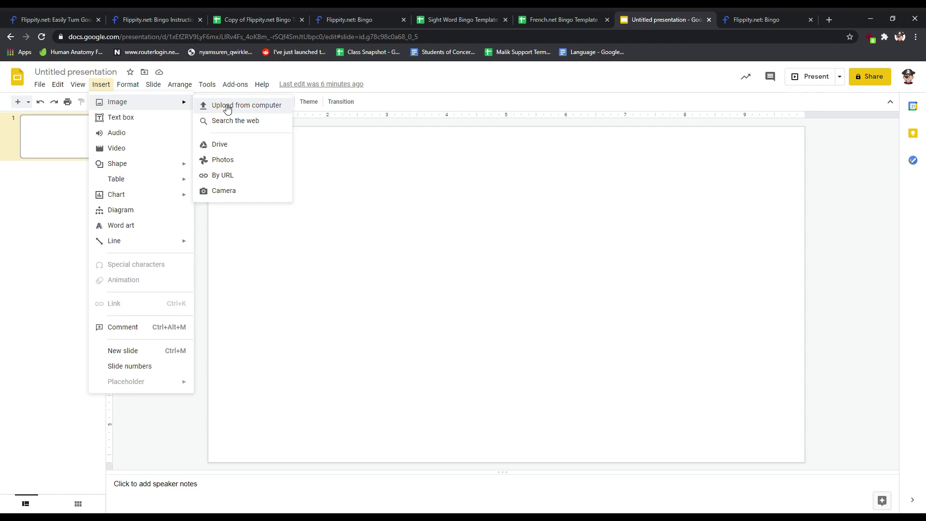
click(230, 121)
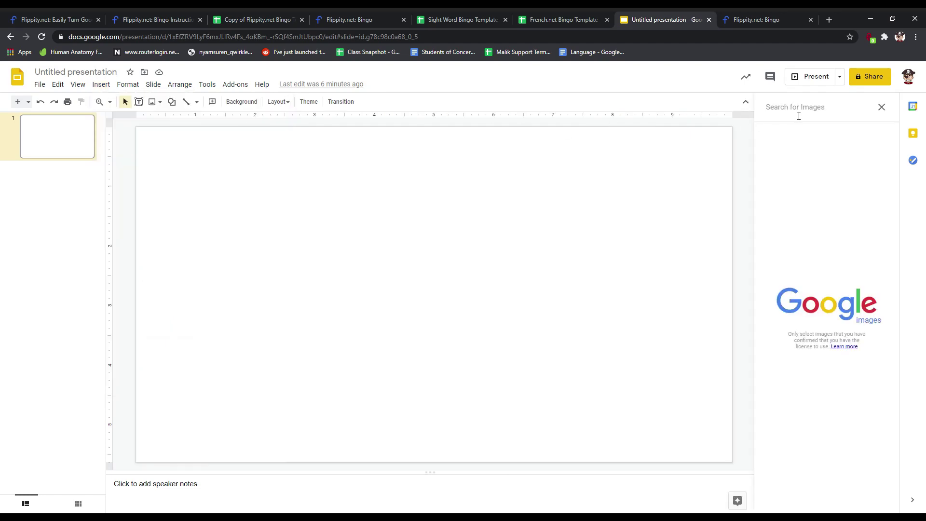
text(cartt)
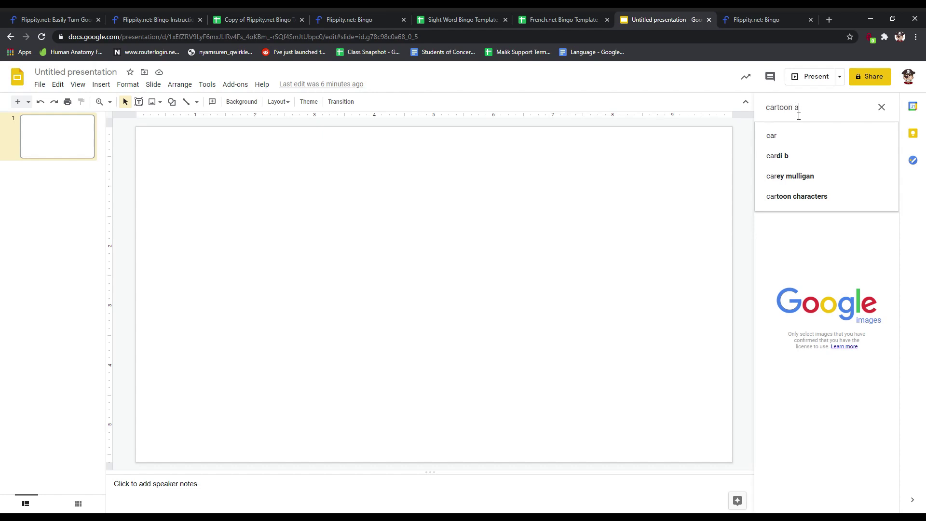
key(BackSpace)
text(dog)
key(Return)
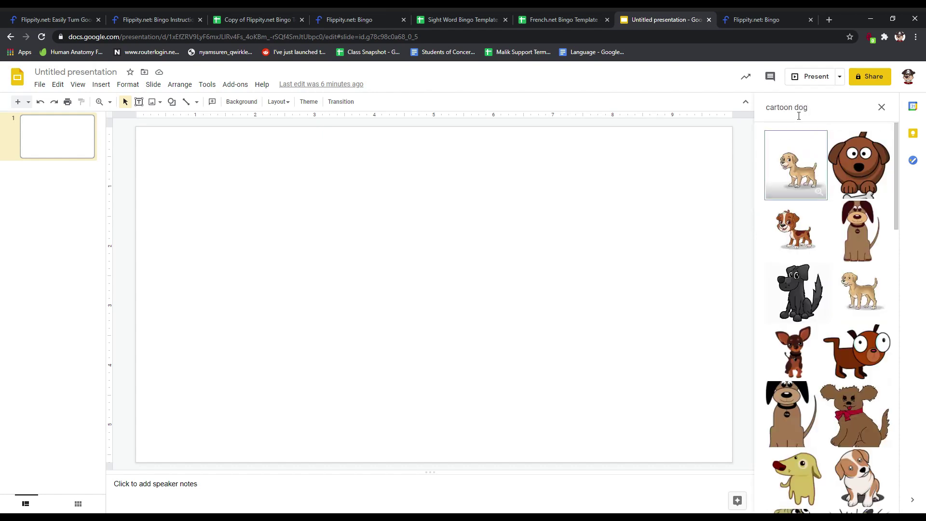
mouse_move(864, 348)
mouse_down()
mouse_move(272, 247)
mouse_move(506, 324)
mouse_up()
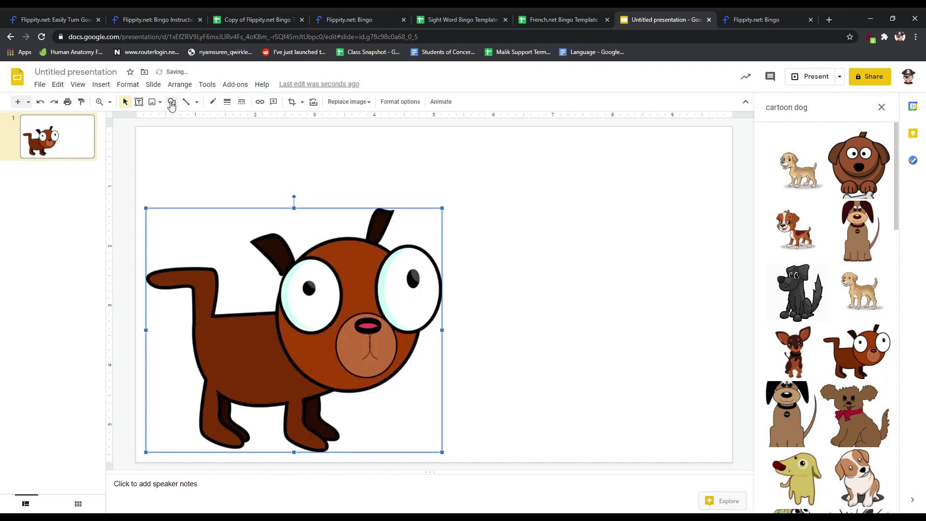
Add a 'Click the dog' text box to the right of the dog
click(138, 102)
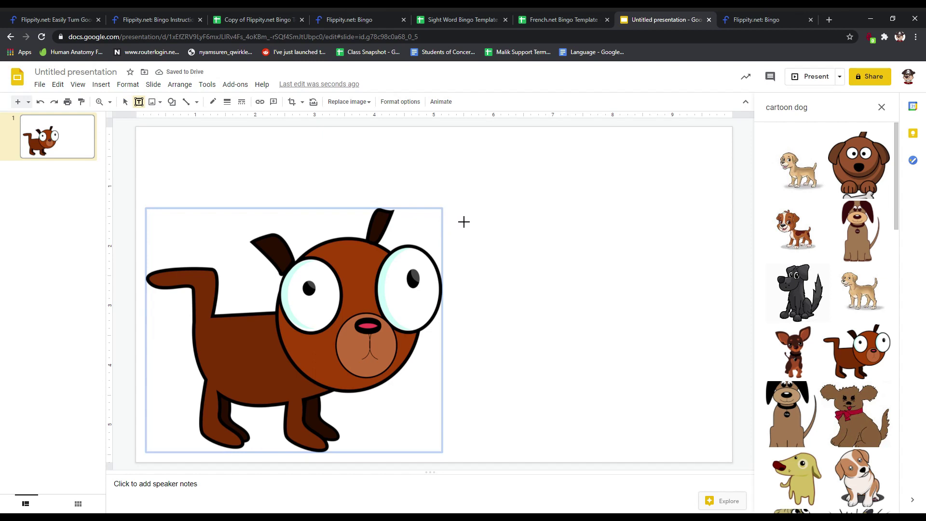
drag(456, 215, 620, 273)
text(Cli)
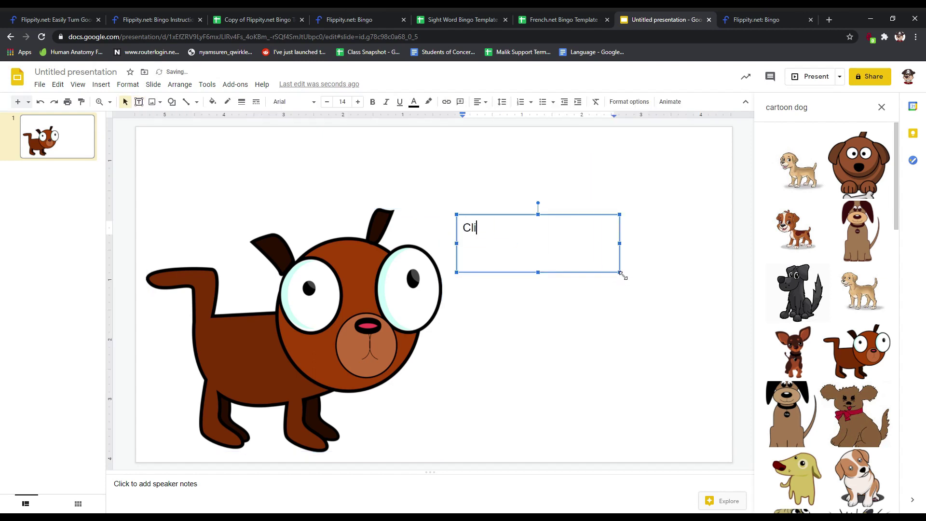
text(ck the fo)
key(BackSpace)
key(BackSpace)
text(dog)
click(630, 425)
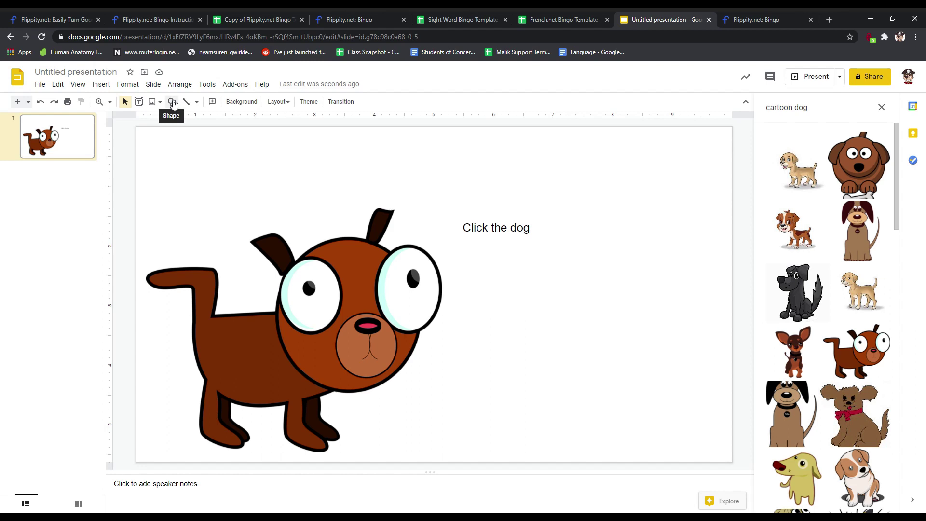
click(172, 102)
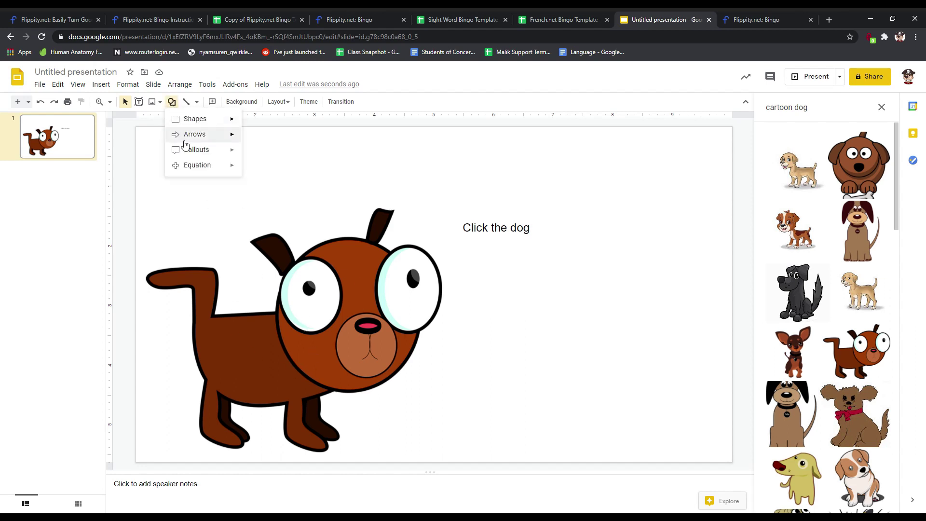
mouse_move(195, 119)
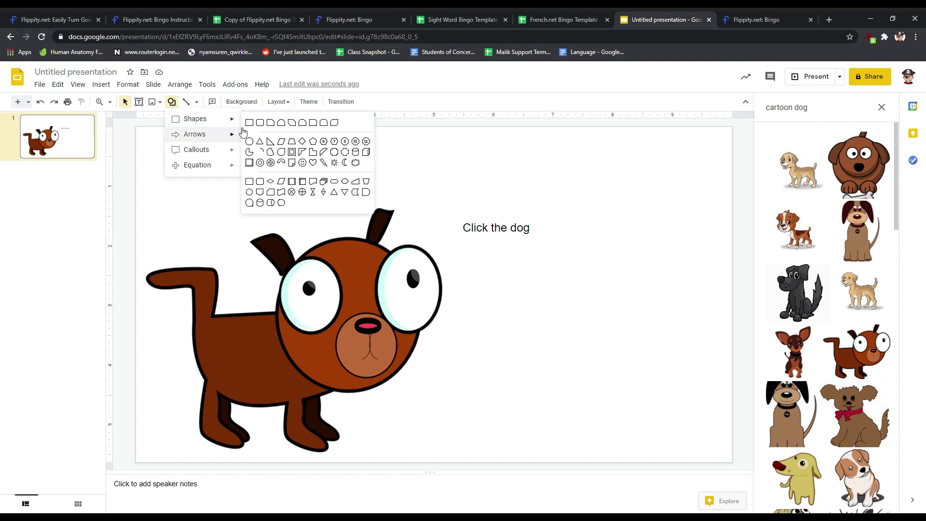
Draw a rectangle over the dog picture and widen it to the dog's right edge
click(249, 122)
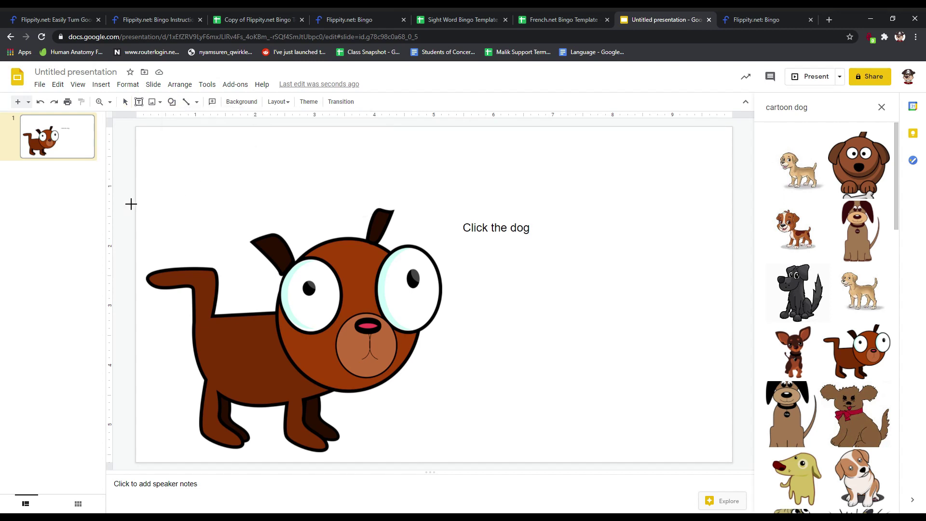
mouse_move(152, 177)
mouse_down()
mouse_move(458, 468)
mouse_move(450, 464)
mouse_up()
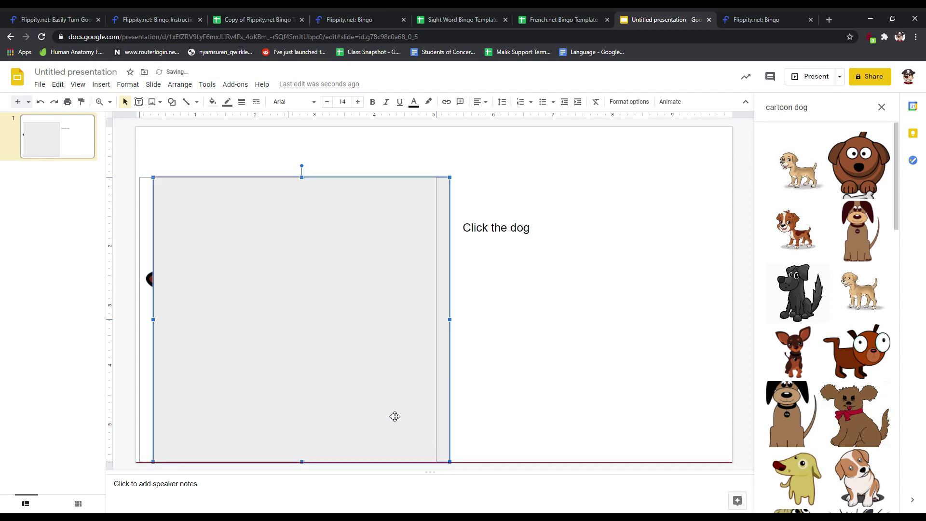
drag(393, 416, 400, 417)
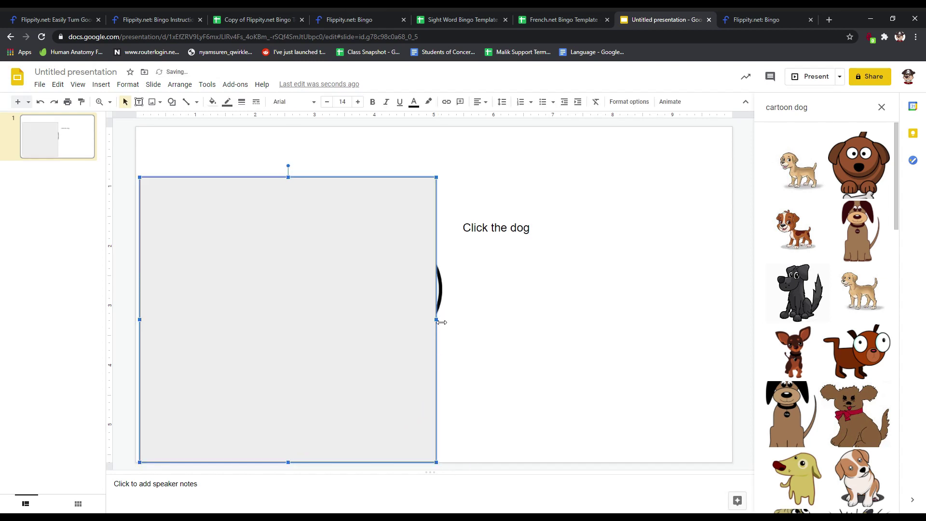
drag(438, 321, 455, 321)
click(496, 328)
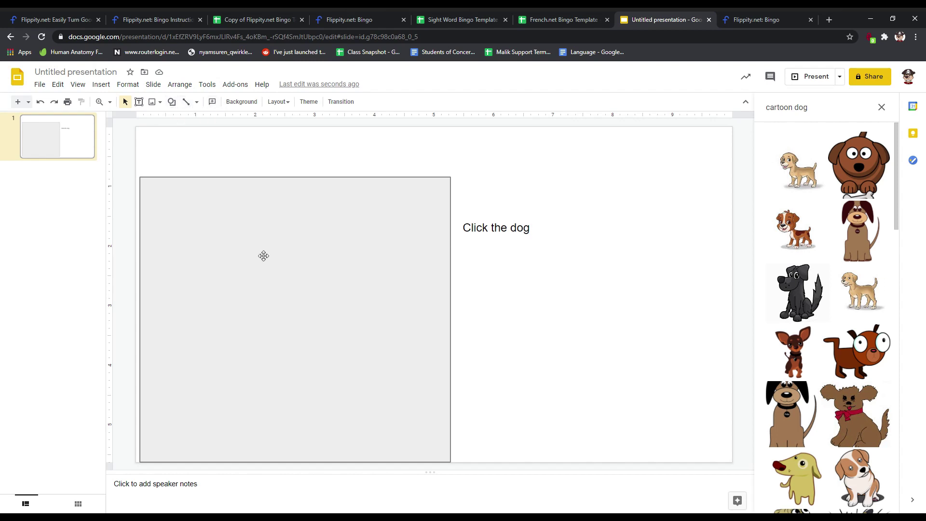
click(262, 247)
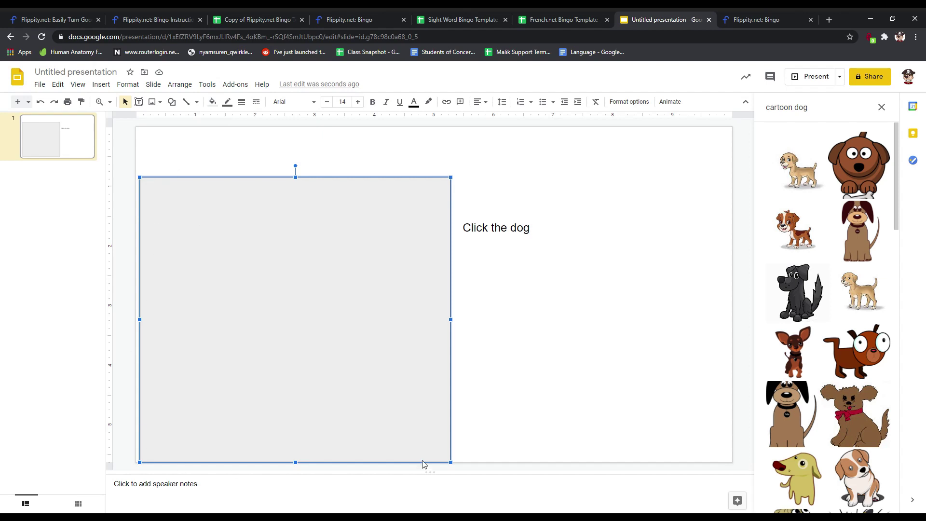
Set the rectangle's fill colour to transparent
click(215, 107)
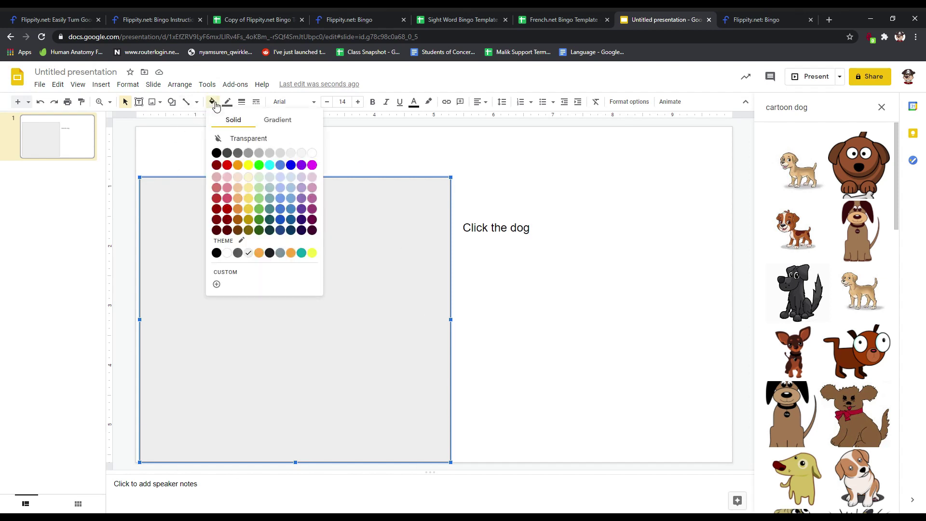
click(239, 139)
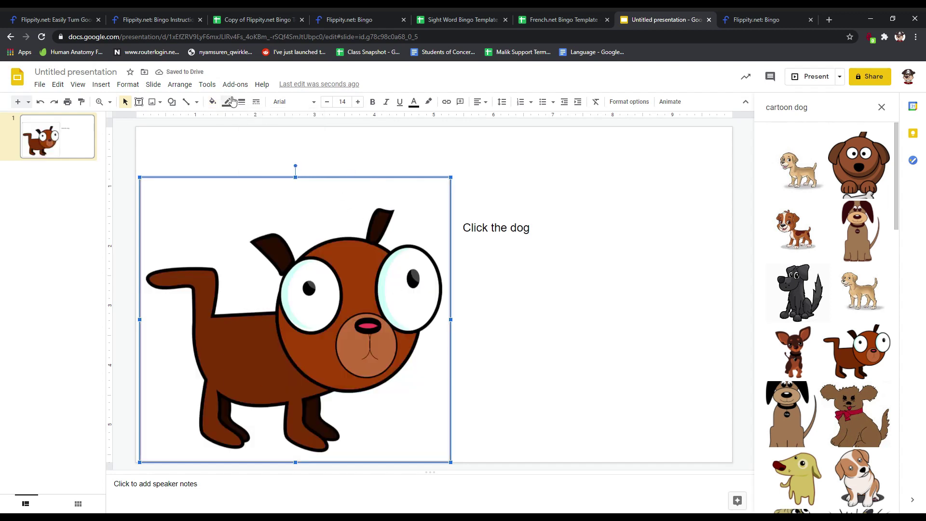
click(589, 244)
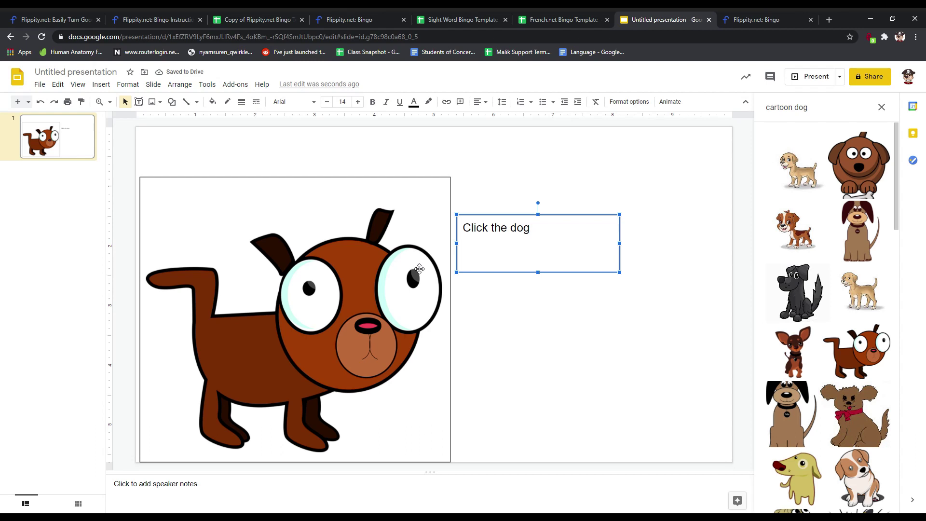
click(282, 267)
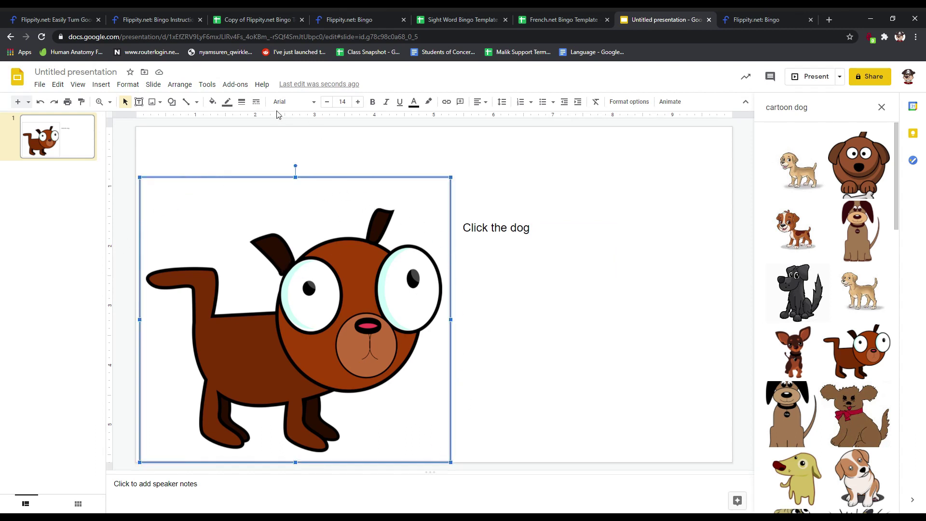
Set the rectangle's border colour to transparent
click(229, 102)
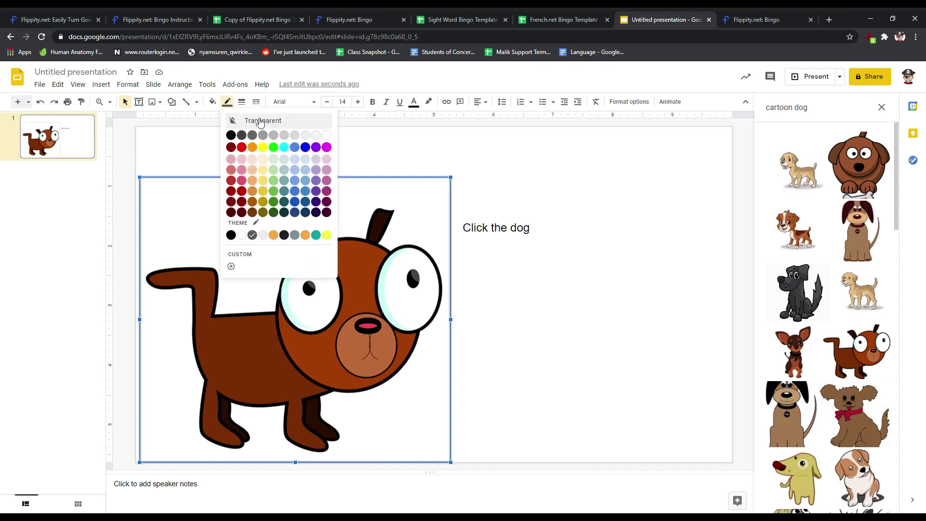
click(261, 122)
click(554, 183)
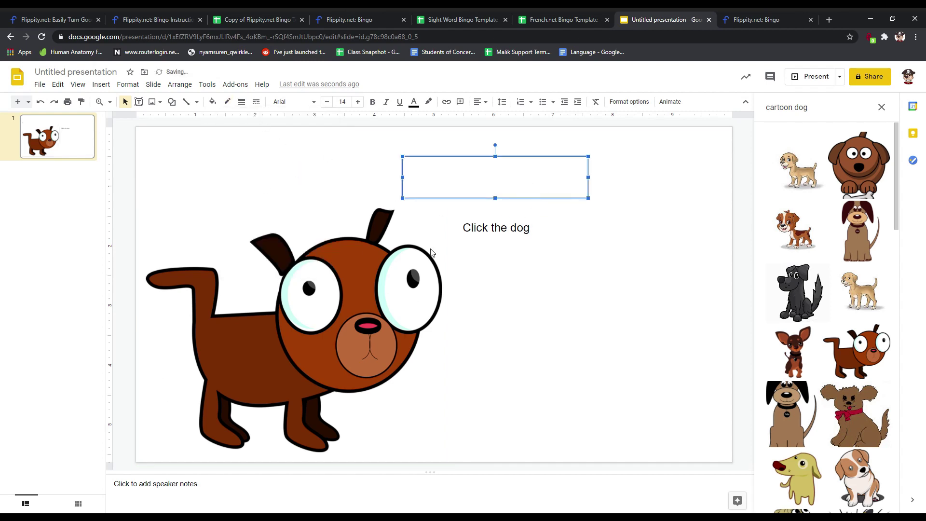
click(316, 324)
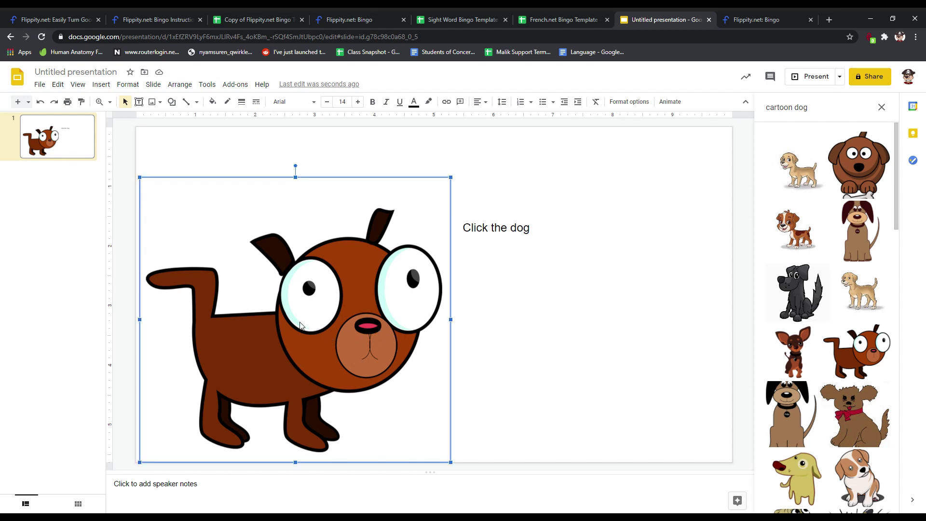
Link the cartoon dog picture to the copied Flippity game address, then deselect it
right_click(296, 325)
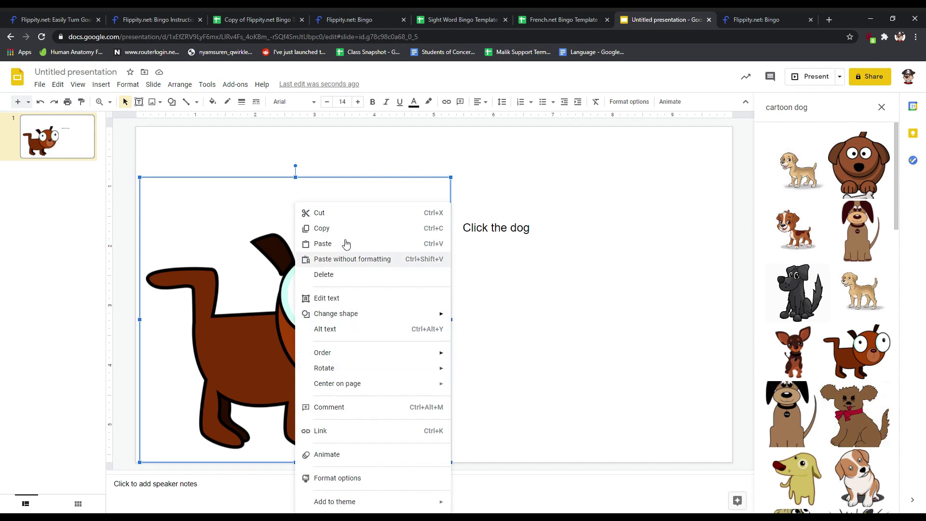
click(340, 20)
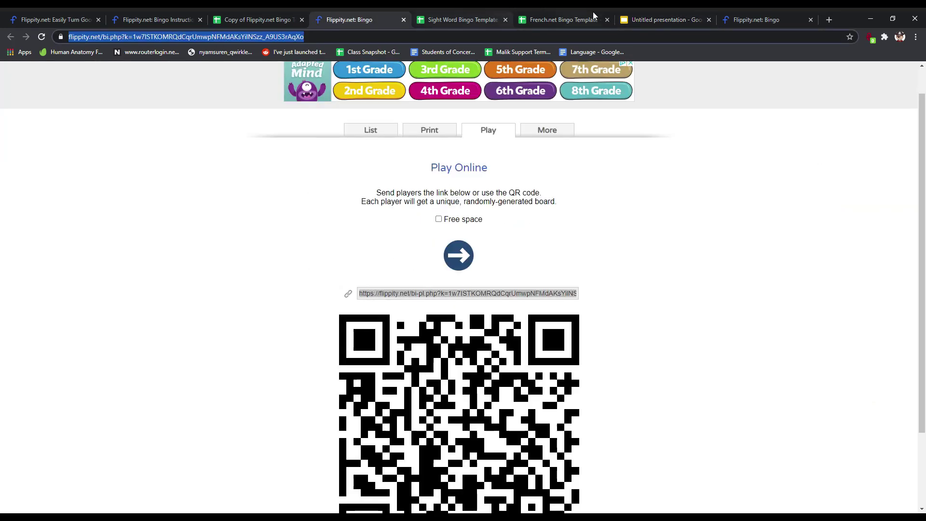
click(640, 20)
right_click(317, 309)
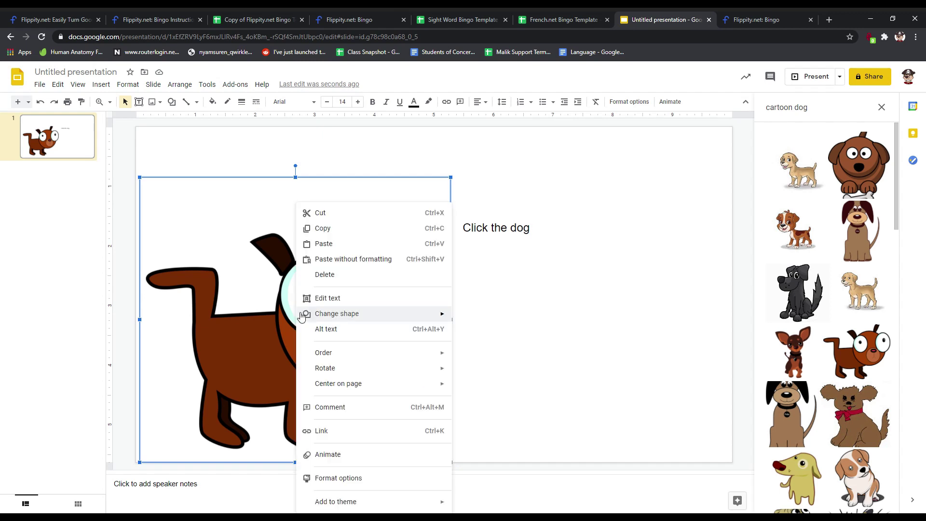
click(333, 432)
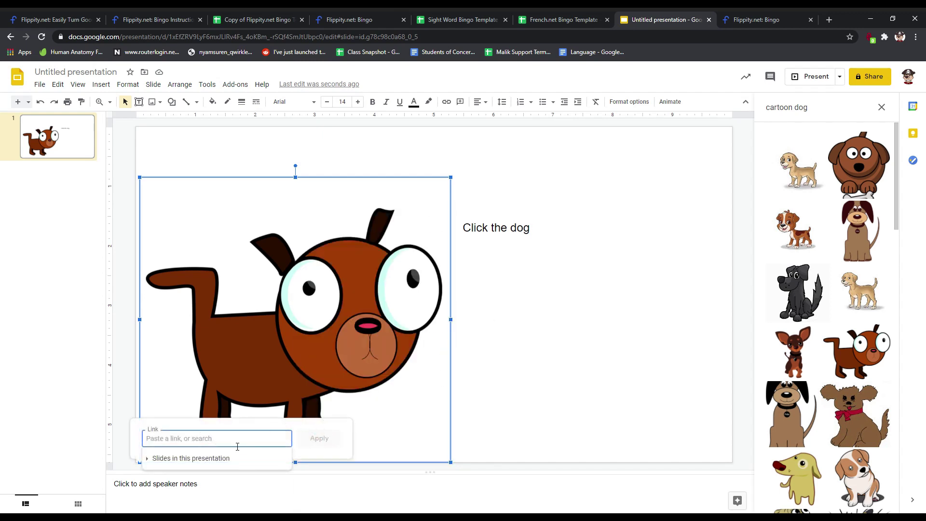
key(ctrl+v)
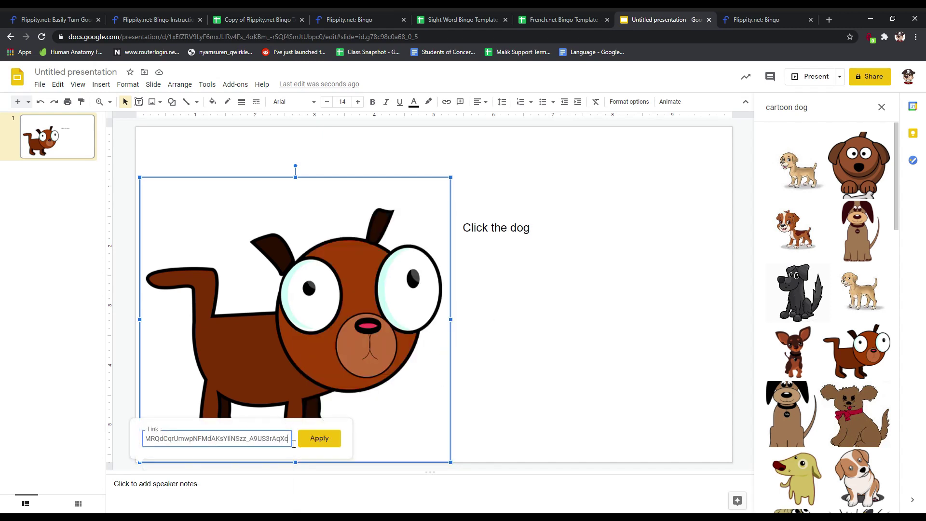
click(319, 439)
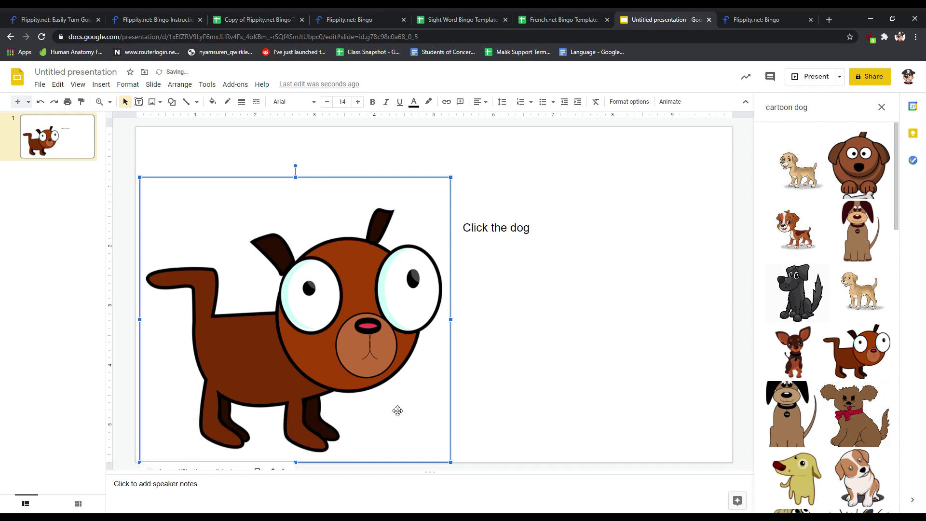
click(564, 205)
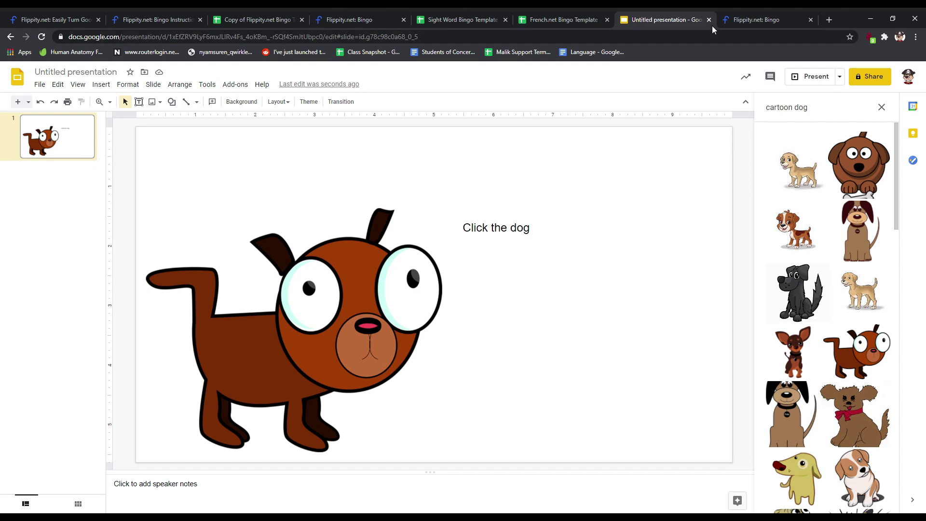
Bring up the French.net Bingo Template and show its 'Get the Link Here' sheet
click(804, 20)
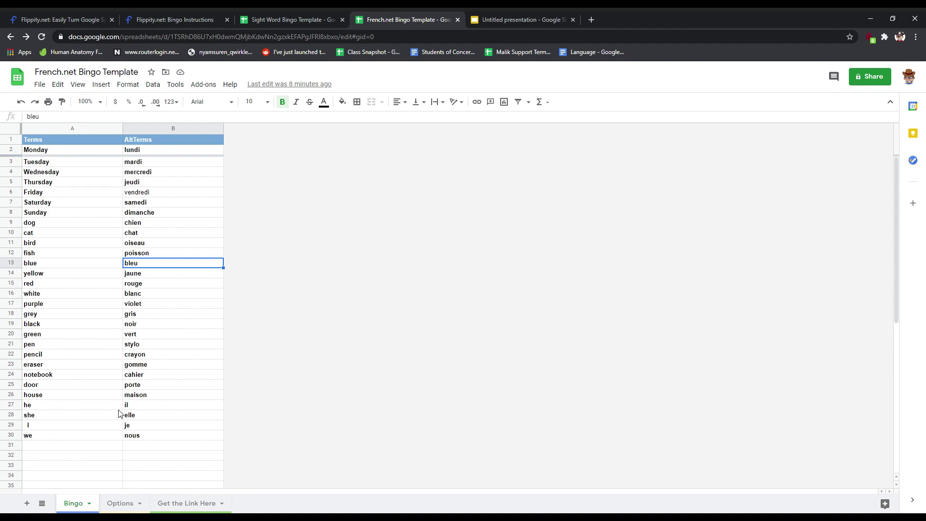
click(193, 504)
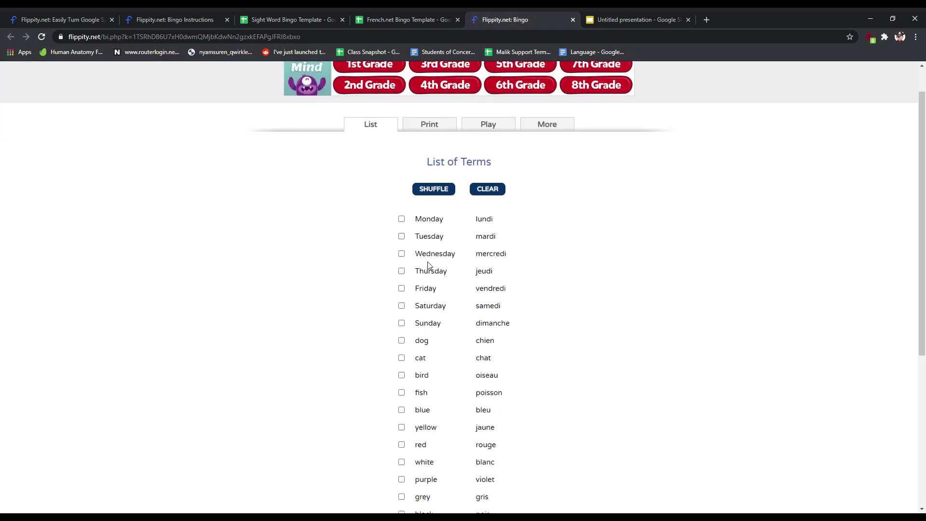
scroll(443, 219, up, 1)
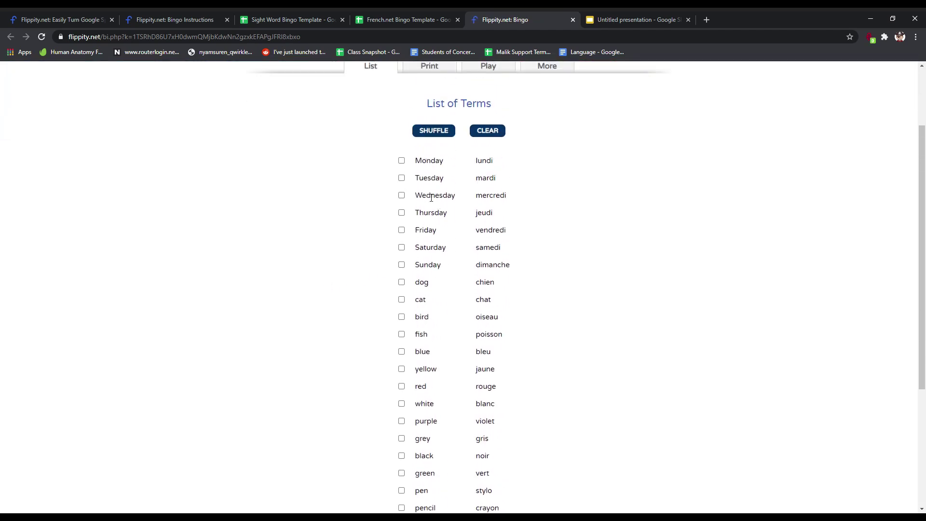
Mark Tuesday, Wednesday, Thursday and Monday as called, then shuffle the term list
click(401, 177)
click(402, 194)
click(402, 212)
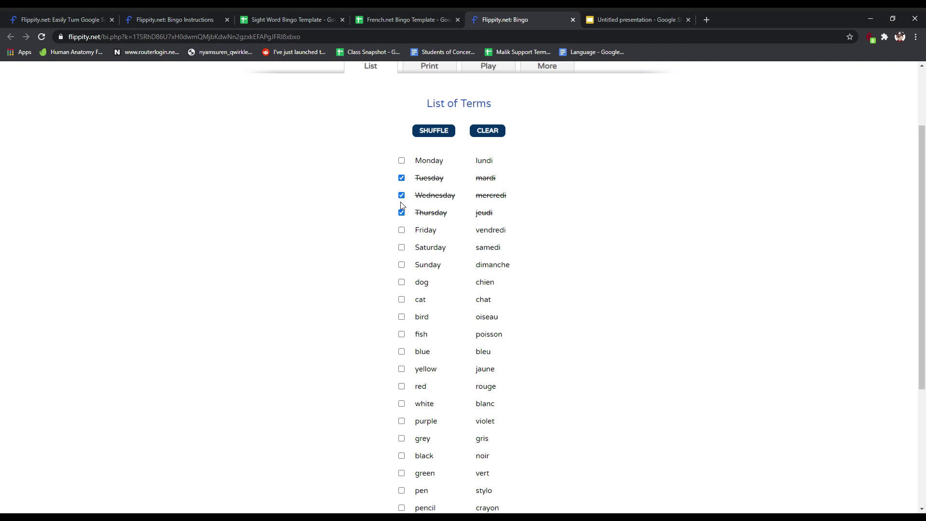
click(401, 160)
scroll(560, 252, up, 2)
click(438, 228)
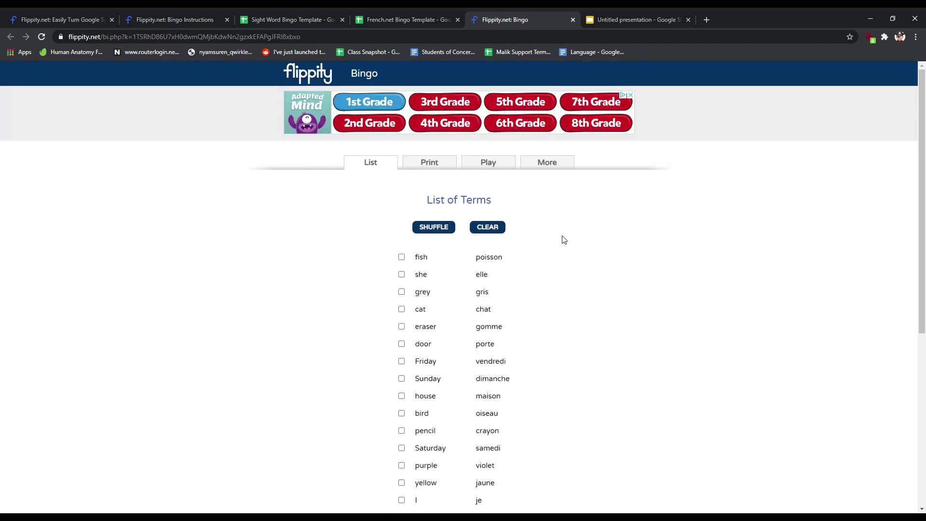
Load the Play tab's player link in a new tab, then return to the spreadsheet
click(490, 164)
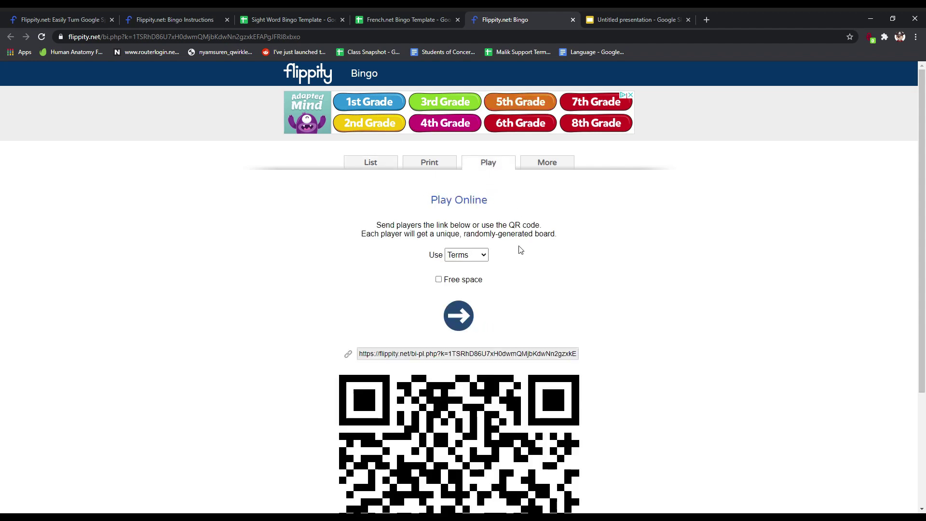
click(384, 353)
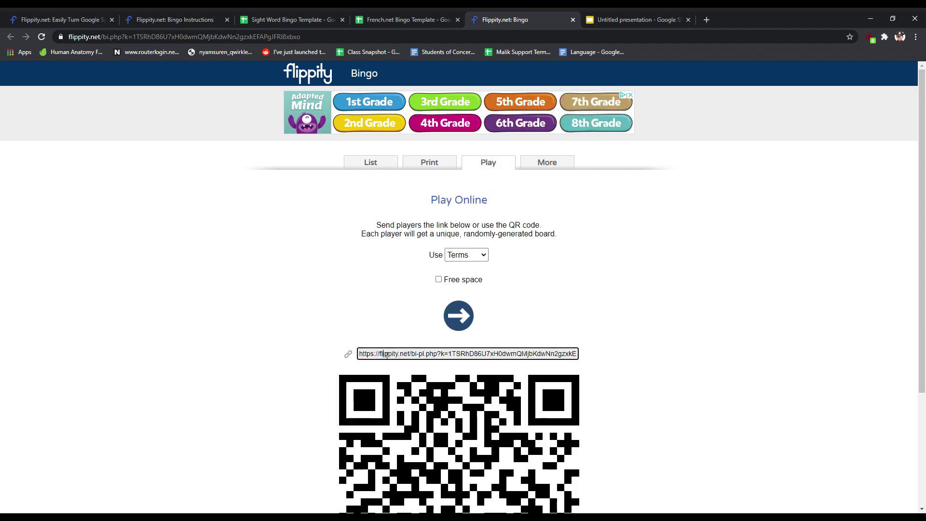
key(ctrl+a)
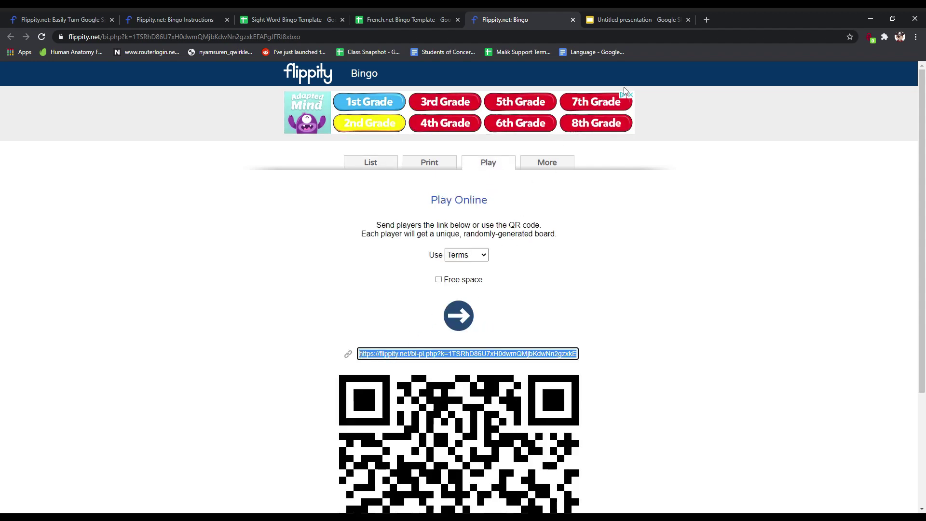
click(705, 20)
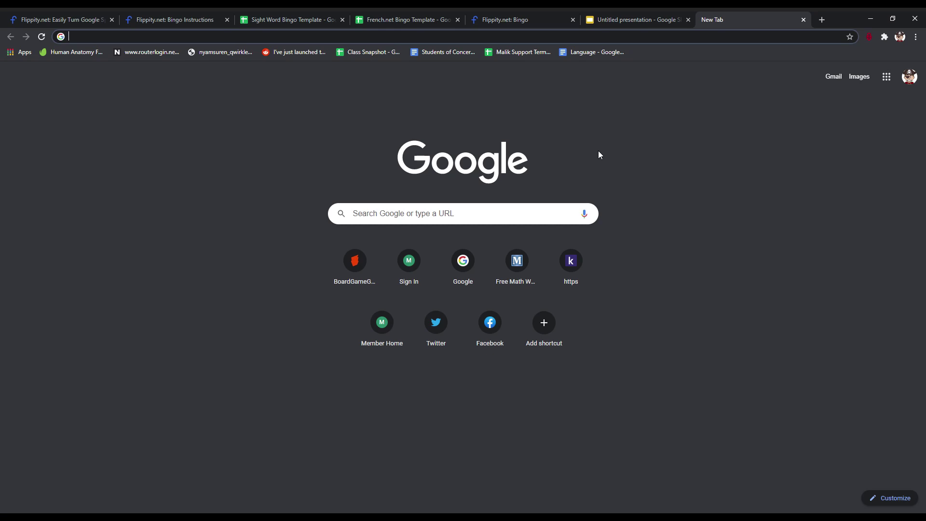
key(Return)
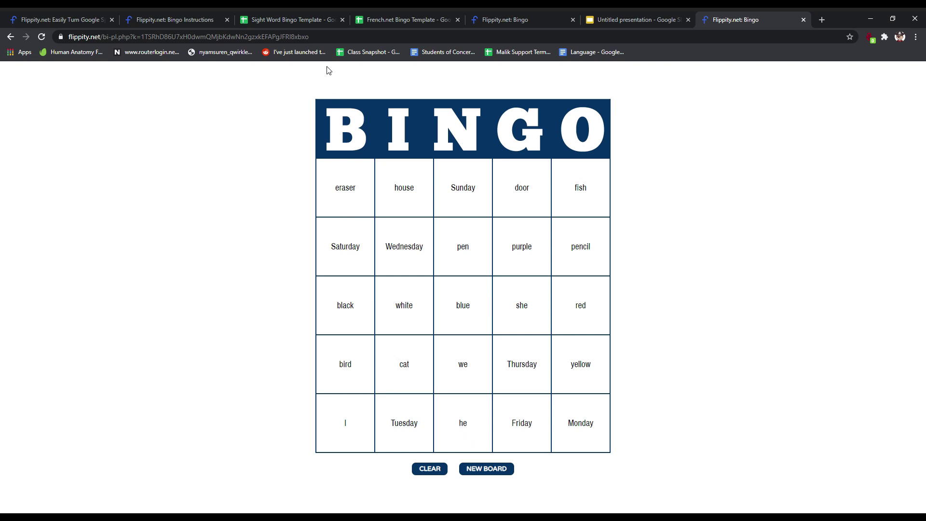
click(395, 17)
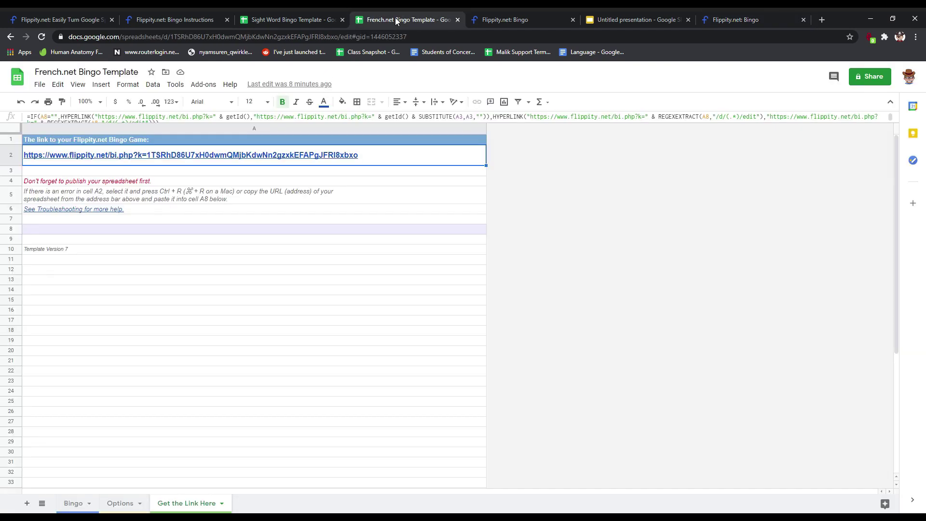
On the Bingo sheet, move the English Terms words down to A32
click(11, 36)
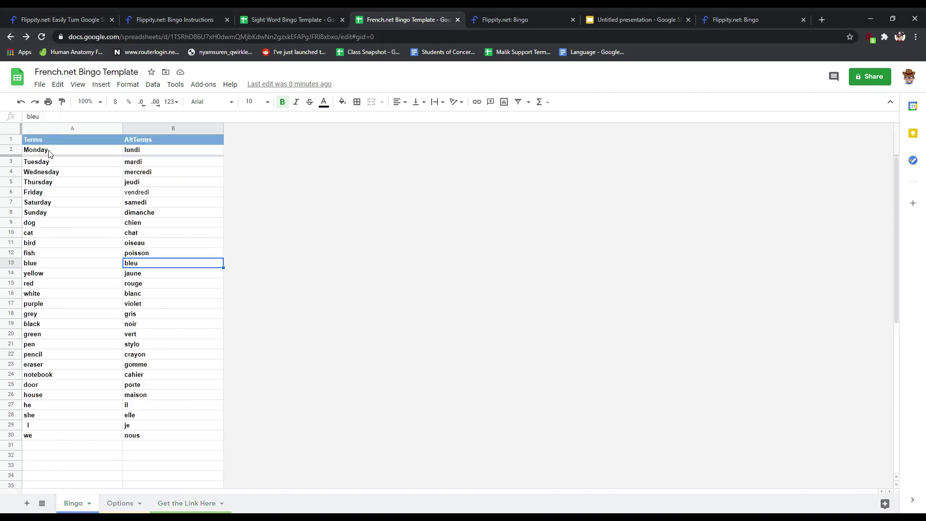
drag(49, 154, 63, 439)
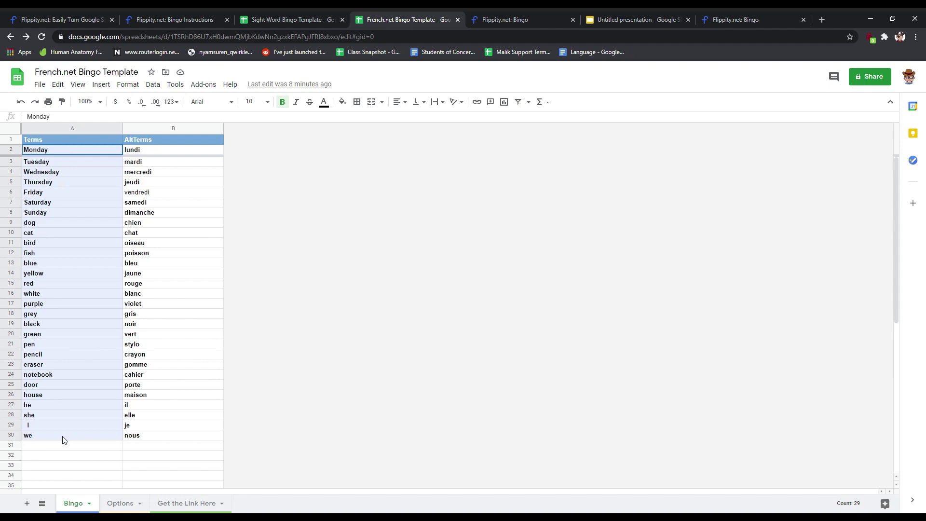
key(ctrl+c)
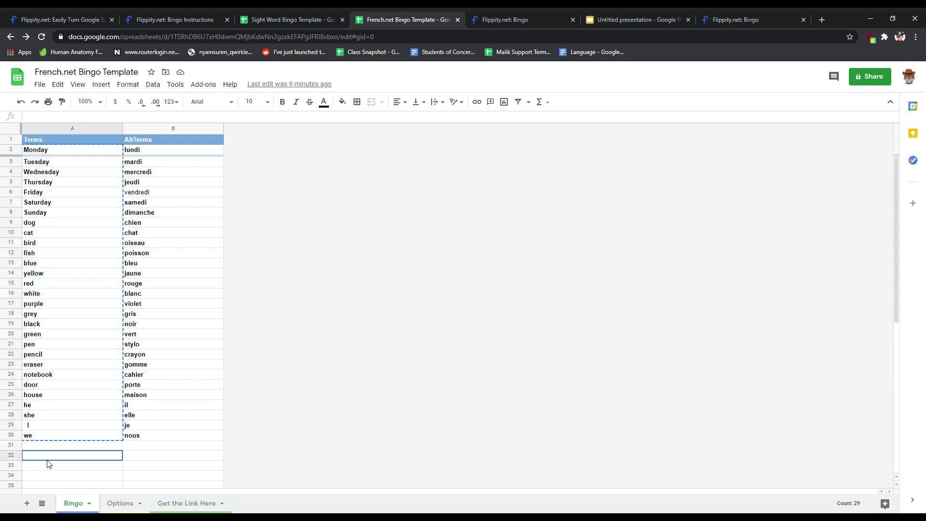
key(ctrl+v)
Cut the French words from the AltTerms column and paste them into A2
drag(153, 150, 150, 436)
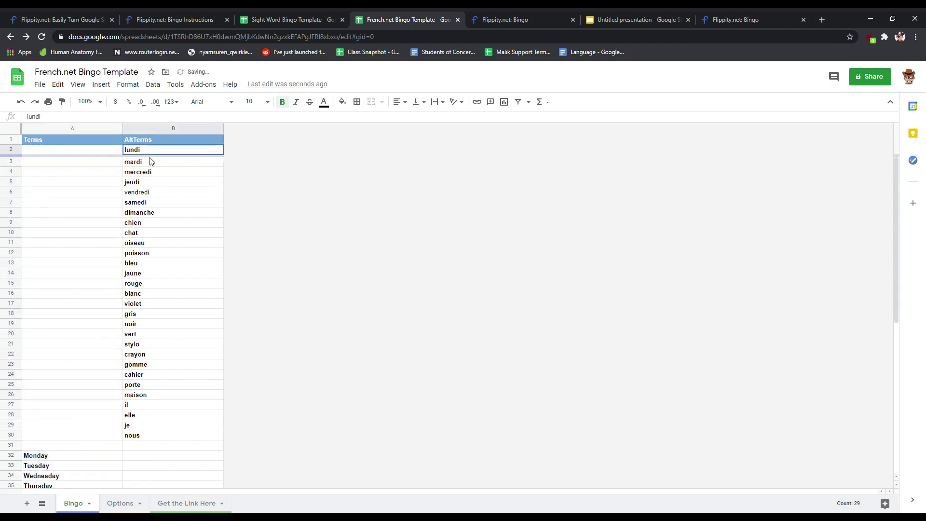
key(ctrl+x)
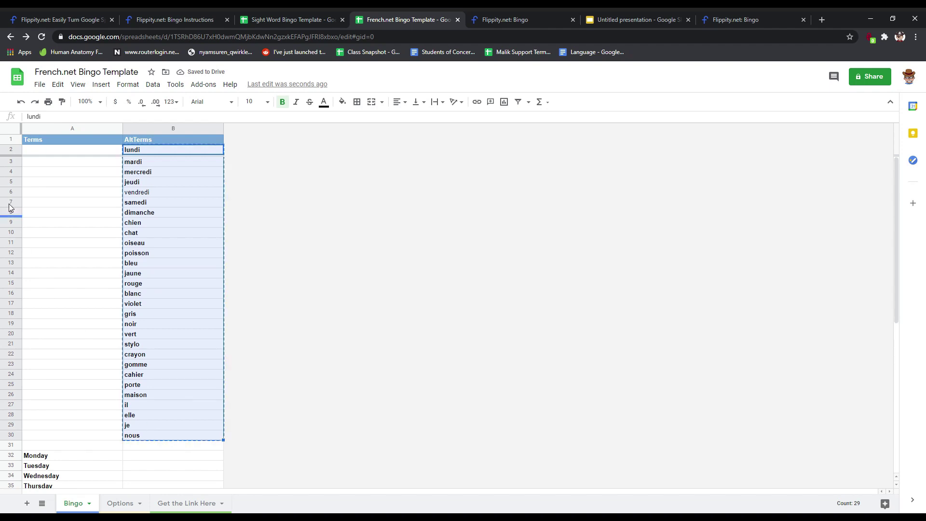
click(35, 149)
key(ctrl+v)
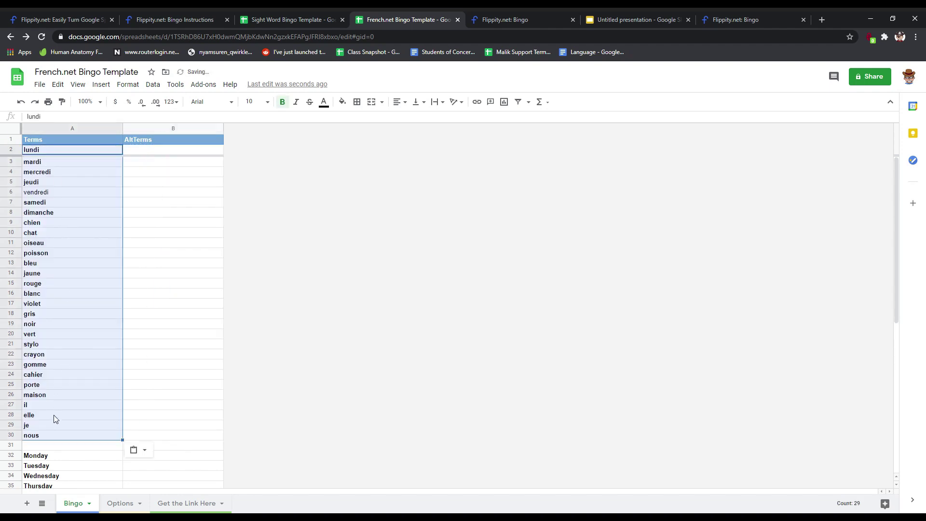
Paste the English words from A32 into B2, then show the 'Get the Link Here' sheet
drag(46, 456, 52, 440)
key(ctrl+c)
scroll(174, 362, up, 3)
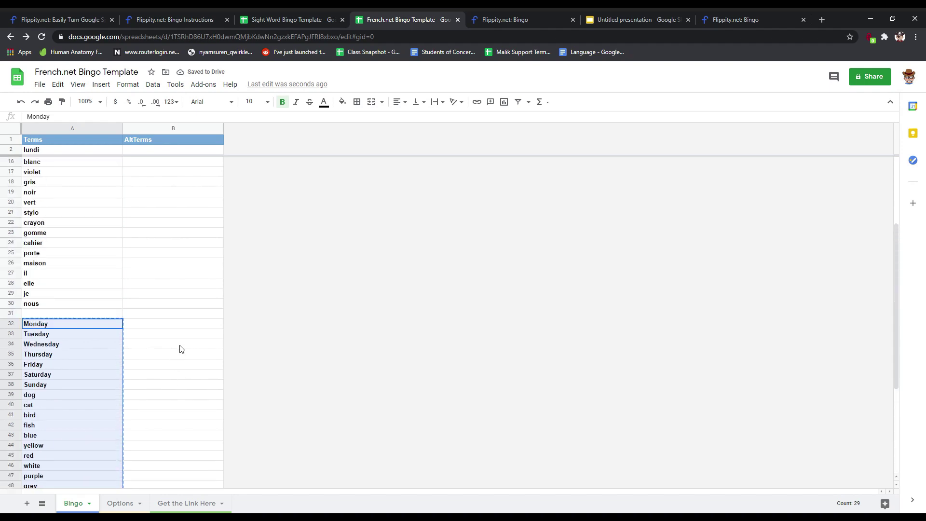
scroll(181, 289, up, 2)
click(152, 152)
key(ctrl+v)
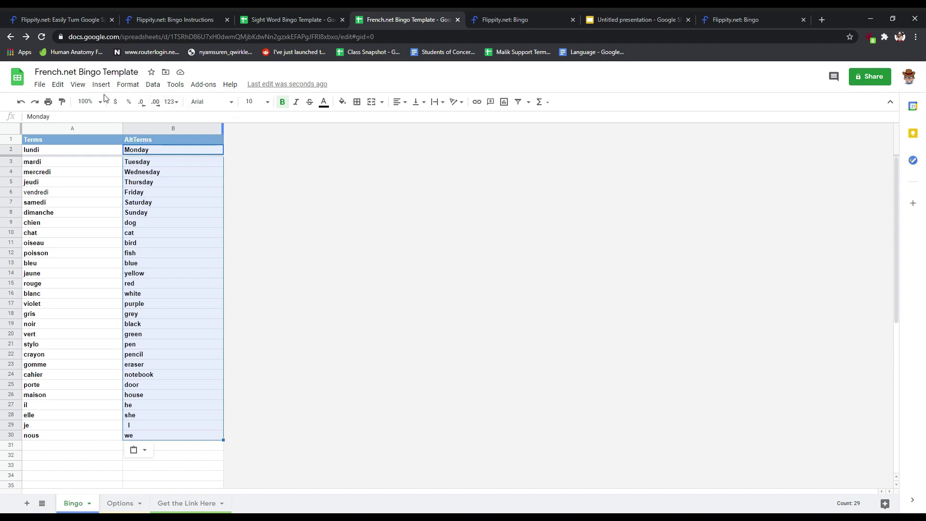
click(195, 503)
mouse_move(191, 155)
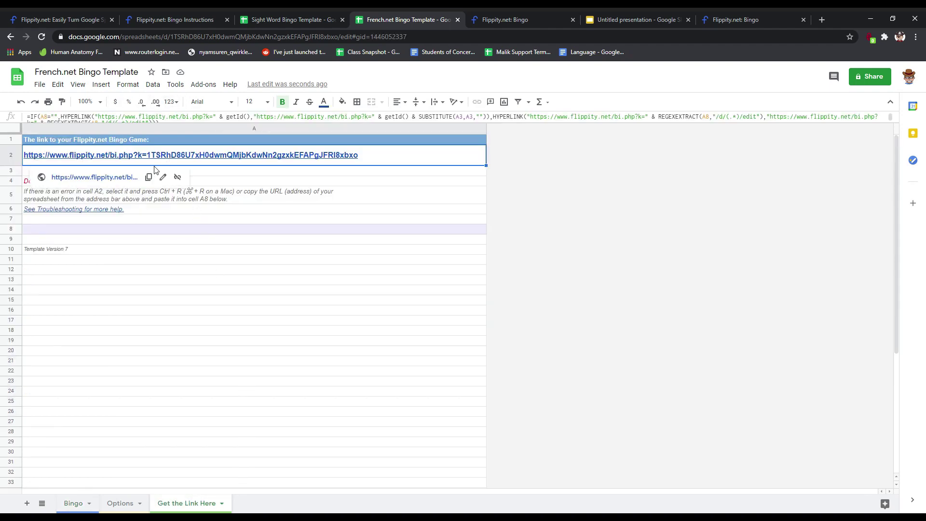
Load the updated game's player link in a new tab, showing French words like crayon and maison
click(95, 178)
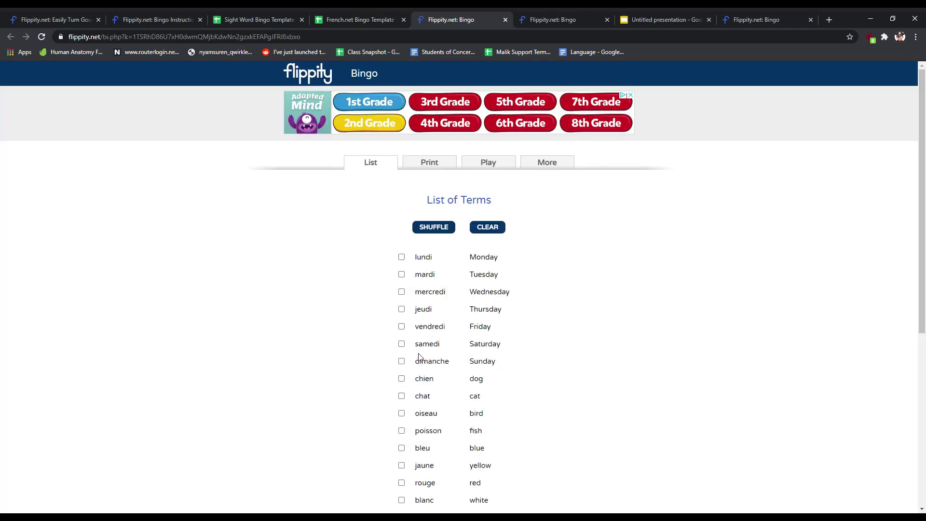
scroll(467, 331, down, 1)
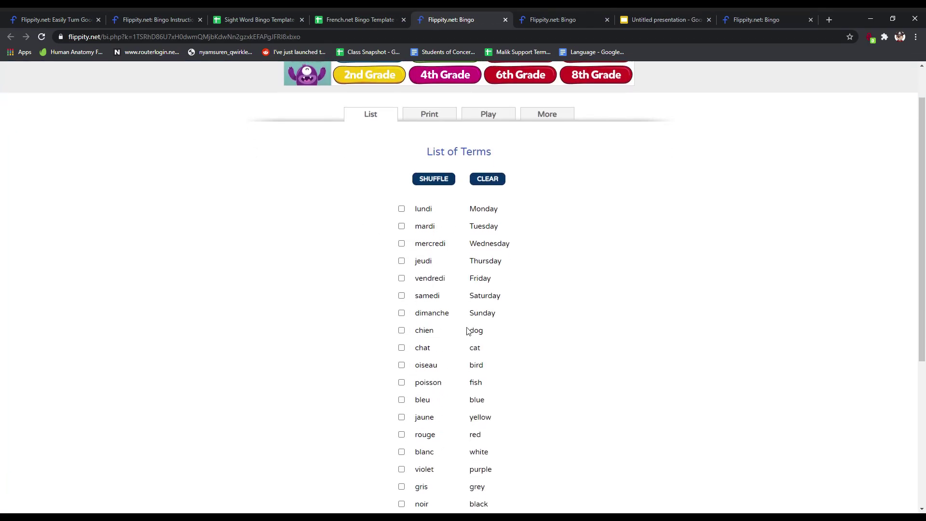
click(488, 118)
click(379, 307)
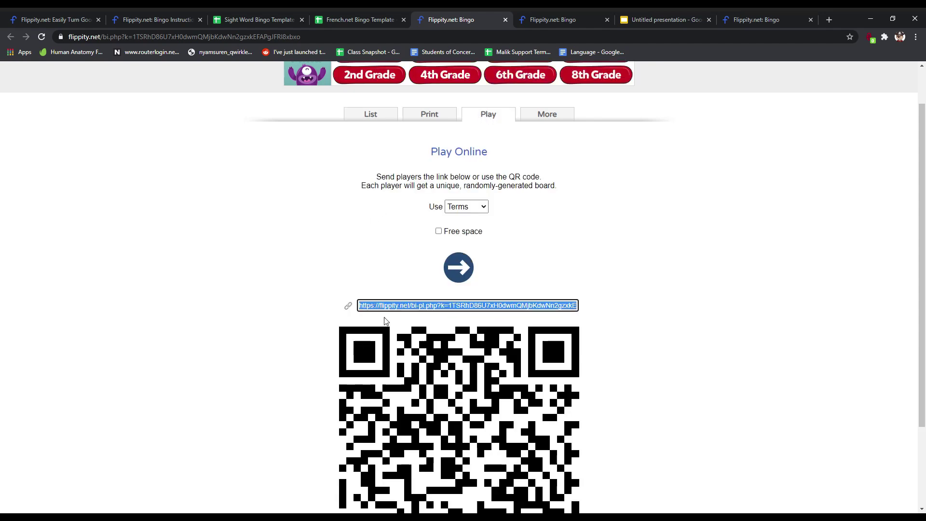
click(828, 19)
key(ctrl+v)
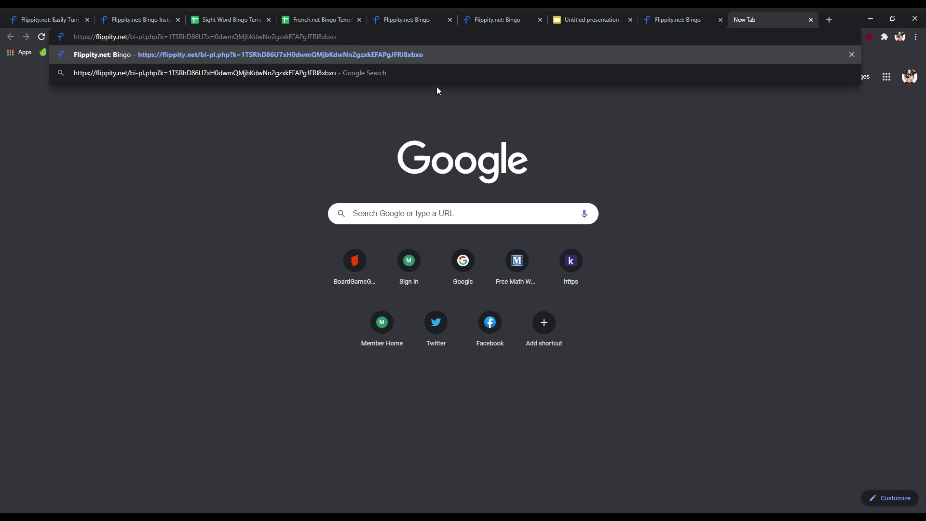
key(Return)
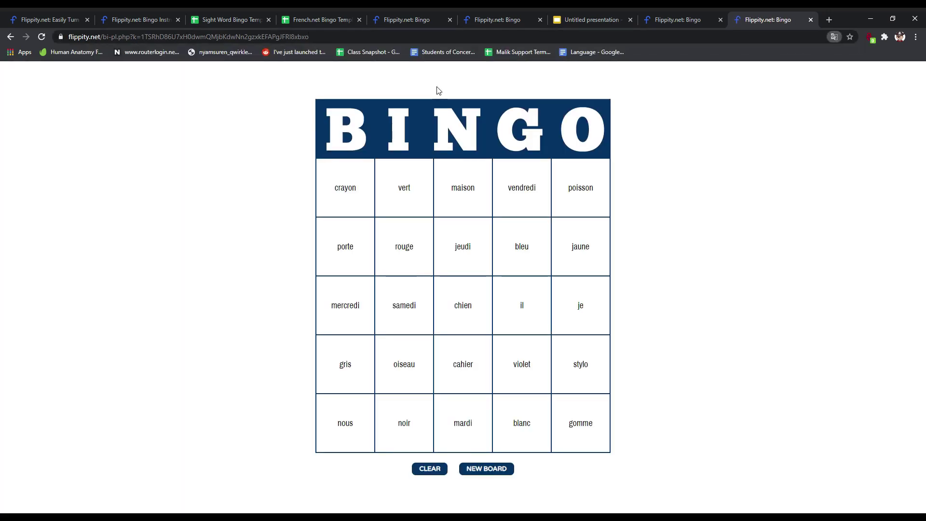